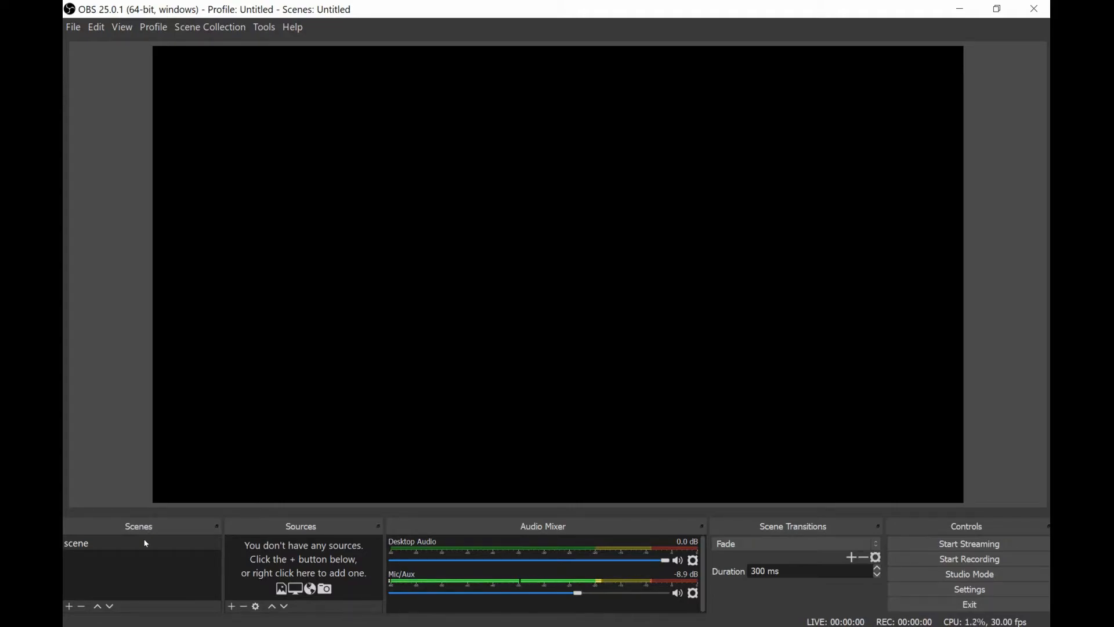
Rename the existing scene as "powerpoint intro"
right_click(146, 544)
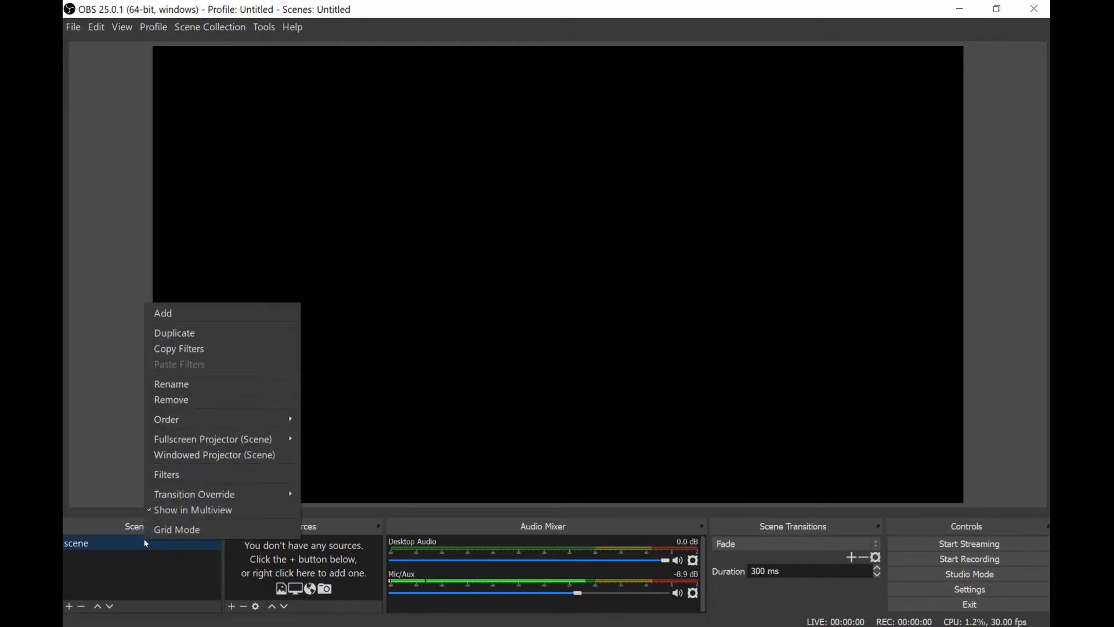
left_click(186, 391)
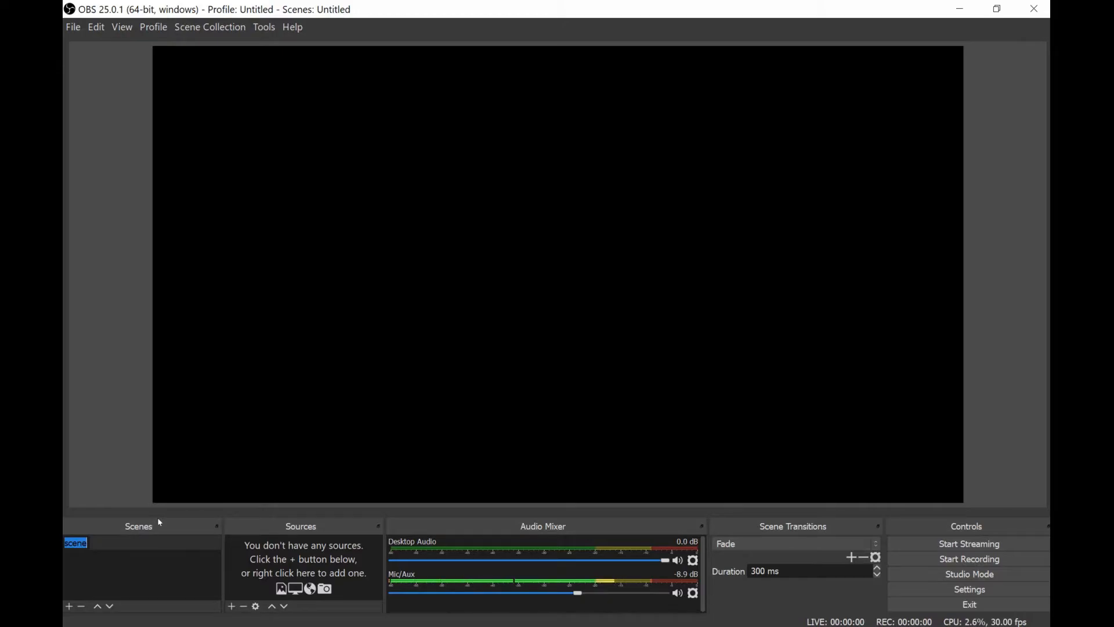
type("powerpoint intro")
key("Return")
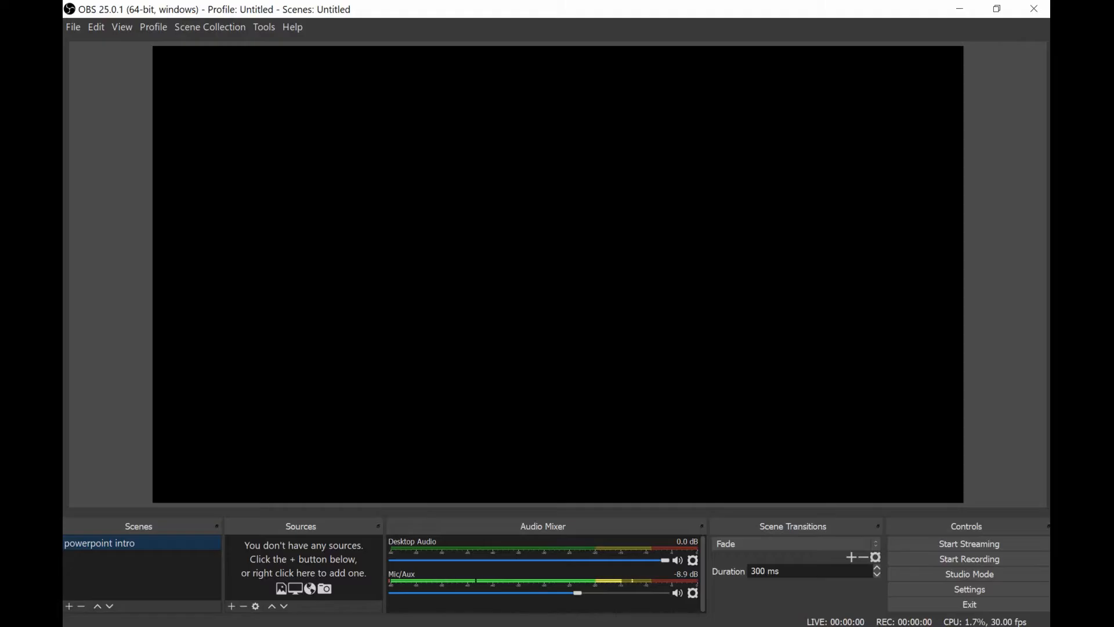
Switch to PowerPoint, show the presentation in Reading View, and return to OBS
key("alt+Tab")
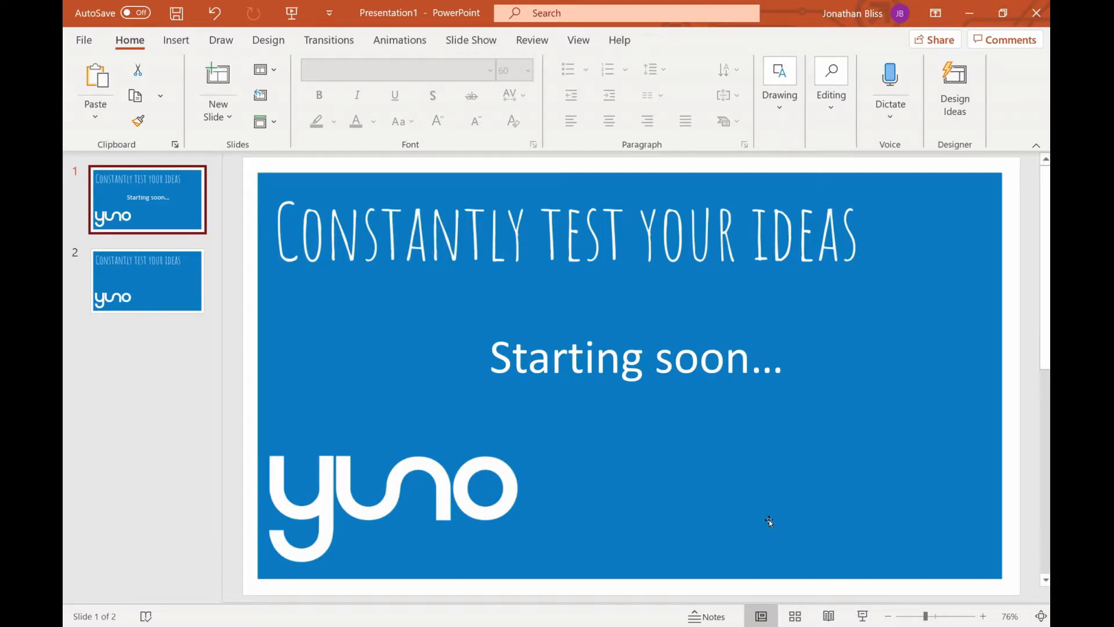
left_click(828, 616)
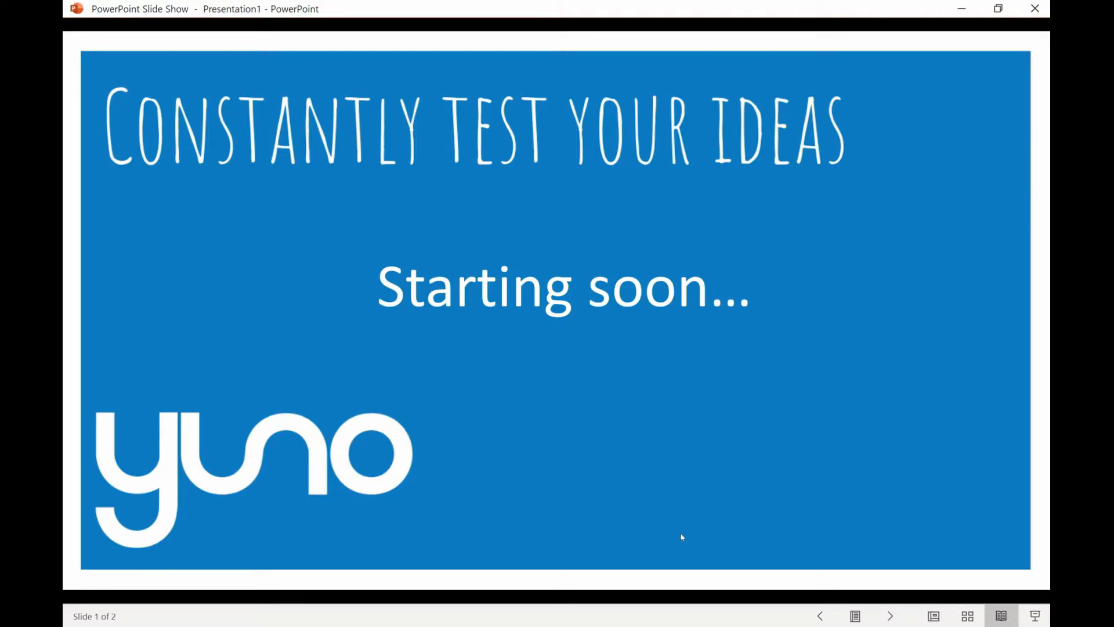
key("alt+Tab")
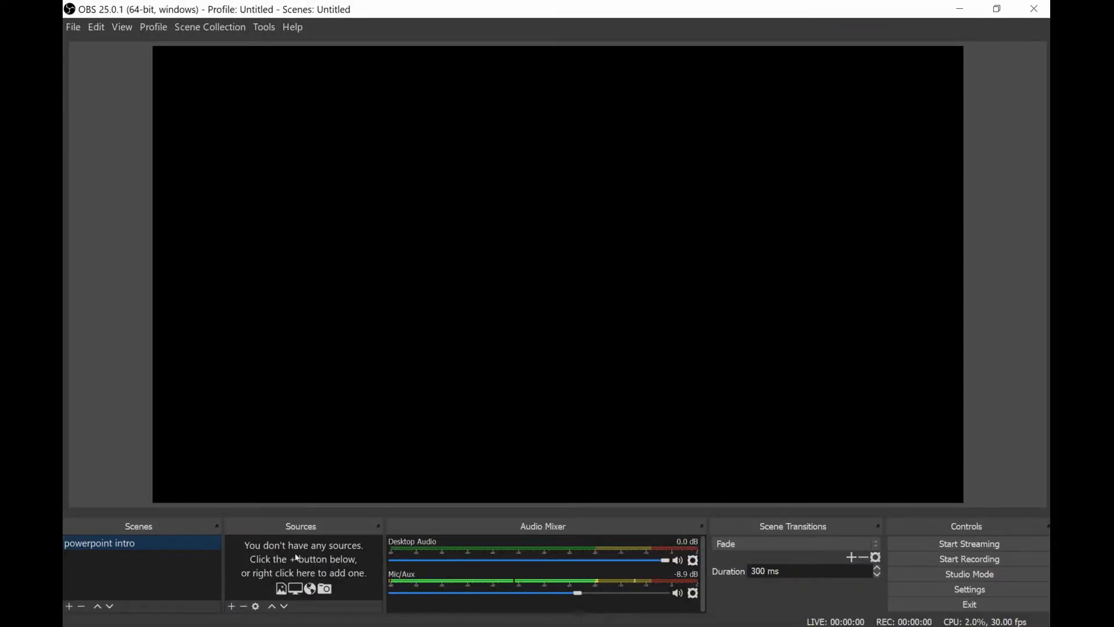
Add a Window Capture source named "powerpoint" to the intro scene, capturing the PowerPoint Slide Show window
left_click(231, 607)
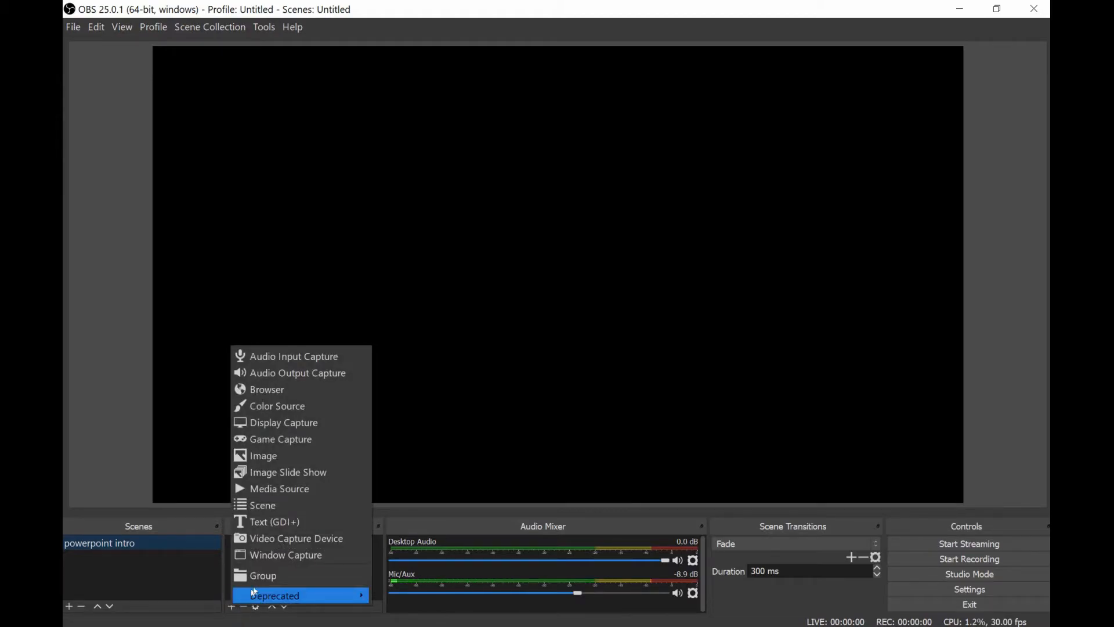
left_click(299, 556)
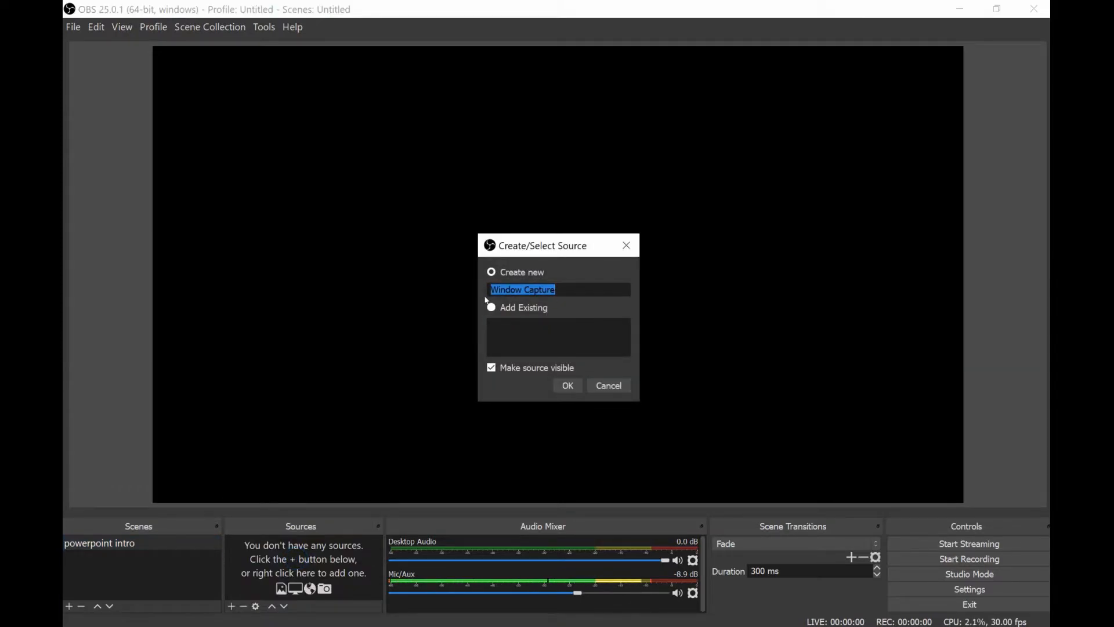
type("powerpoint")
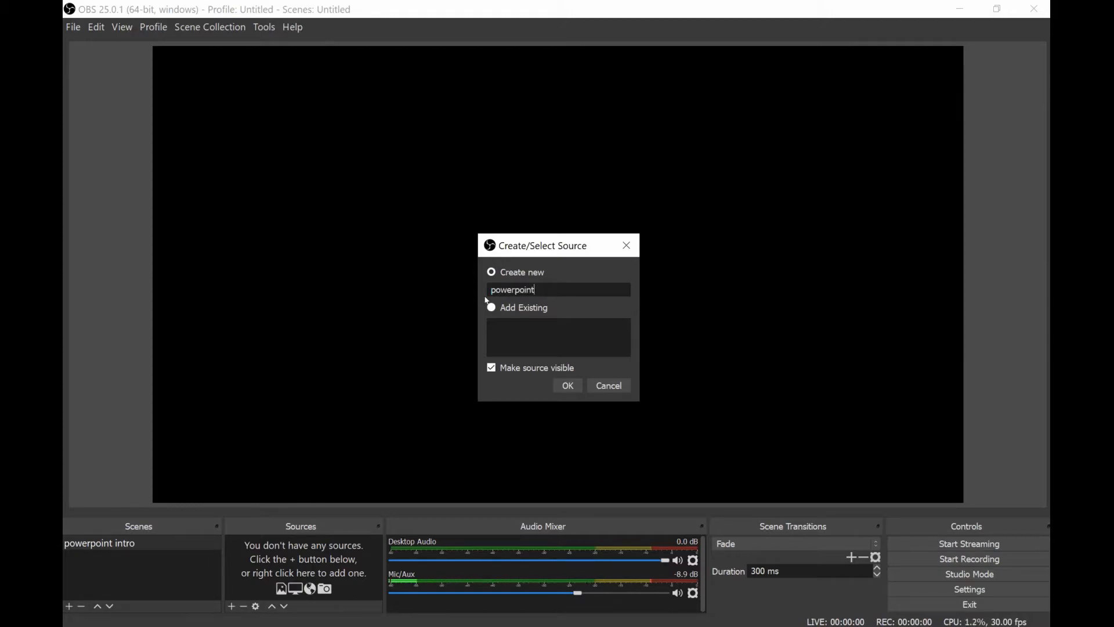
left_click(568, 386)
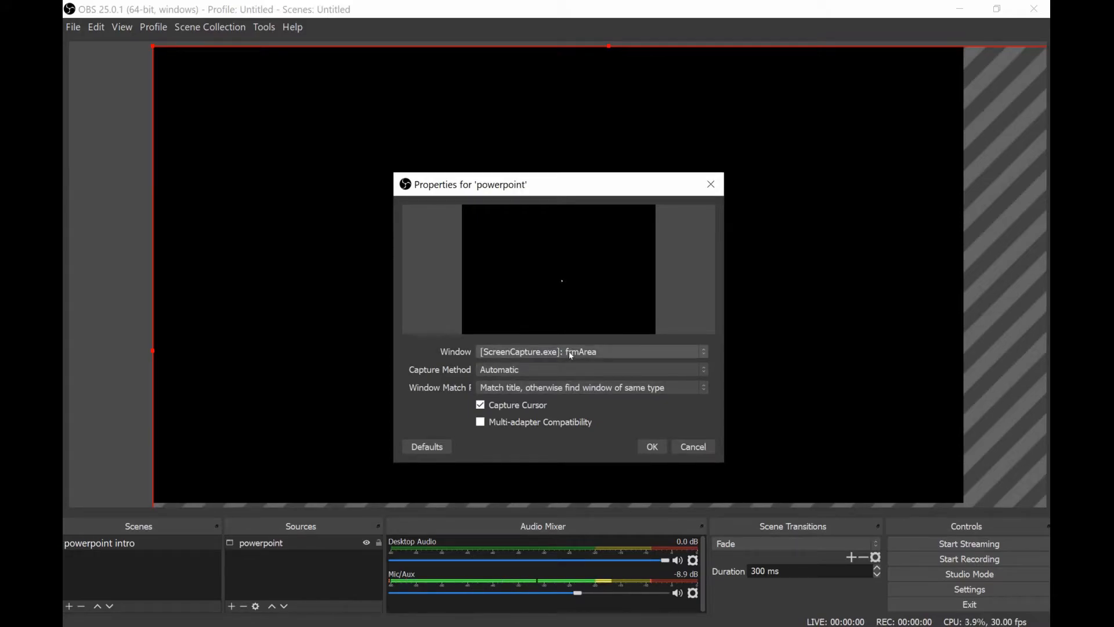
left_click(571, 353)
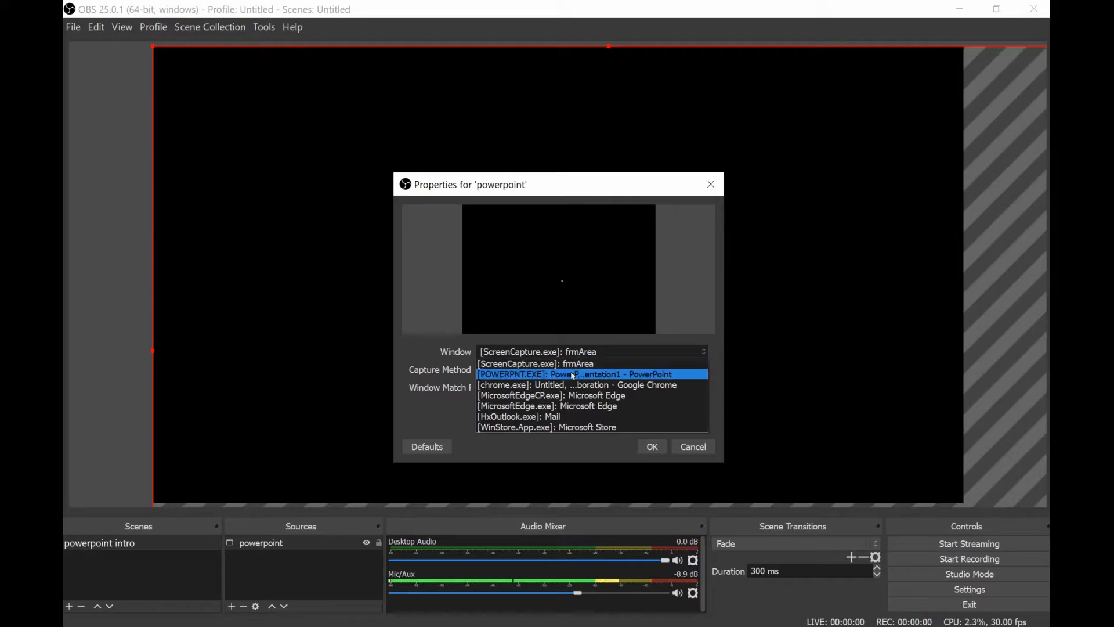
left_click(572, 375)
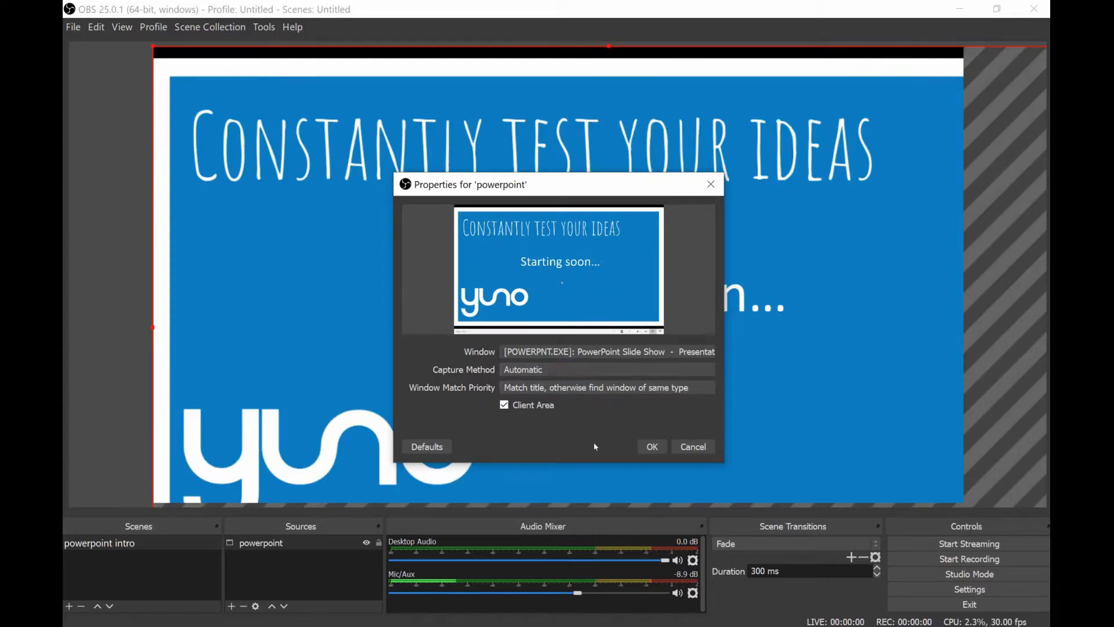
left_click(652, 447)
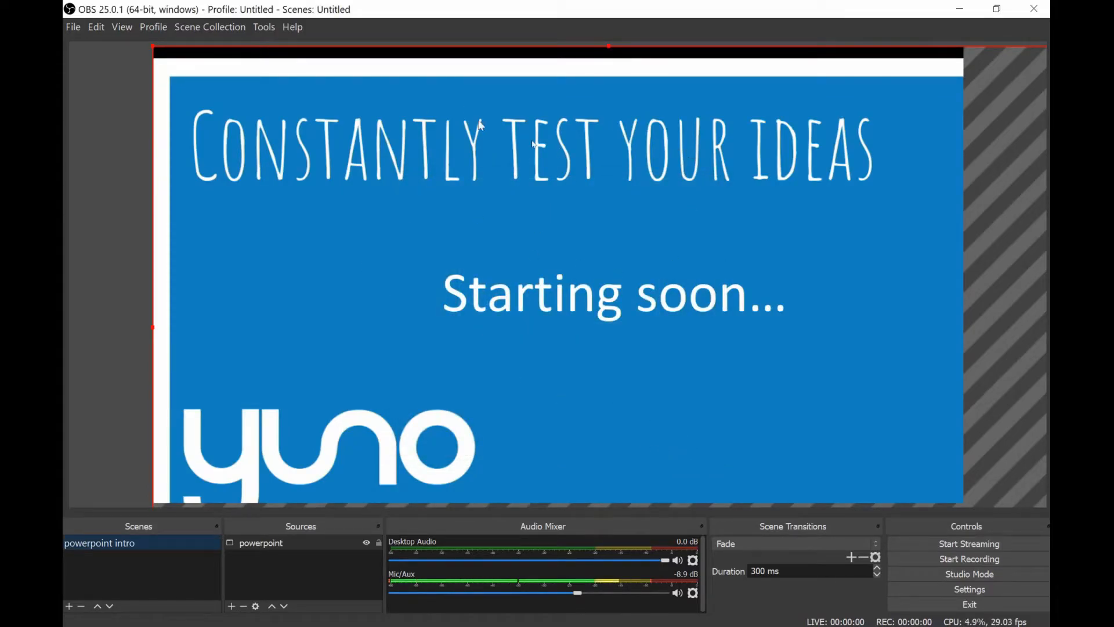
Resize and position the PowerPoint capture so the slide fills the canvas and its status bar lies outside
mouse_move(599, 196)
left_mouse_down()
mouse_move(492, 159)
mouse_move(595, 172)
mouse_move(594, 209)
left_mouse_up()
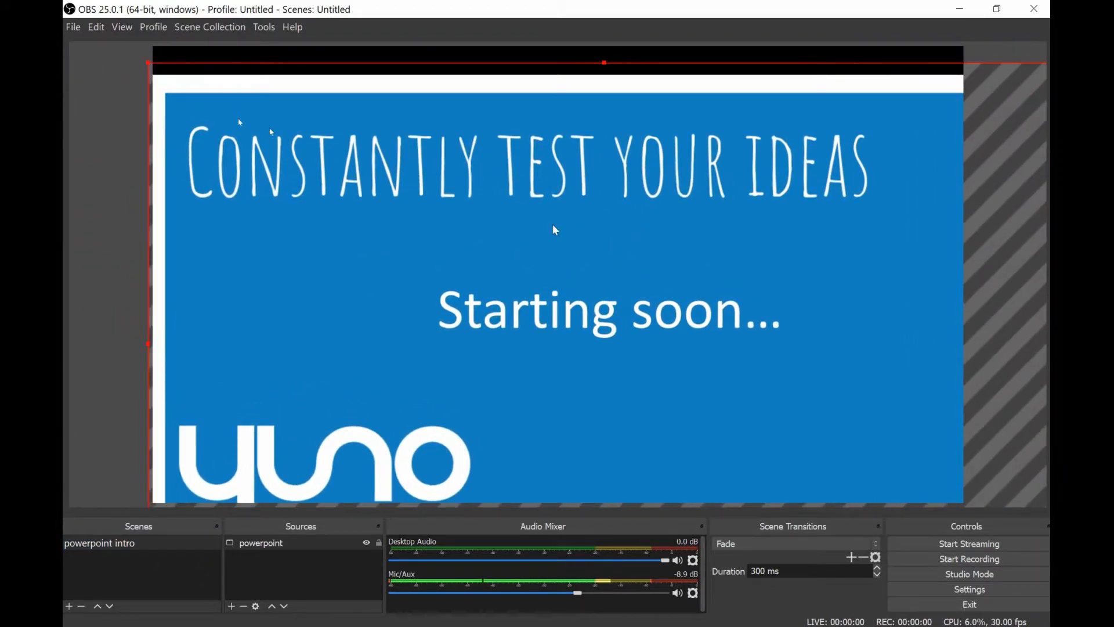
left_click_drag(149, 62, 382, 195)
left_click_drag(555, 278, 308, 103)
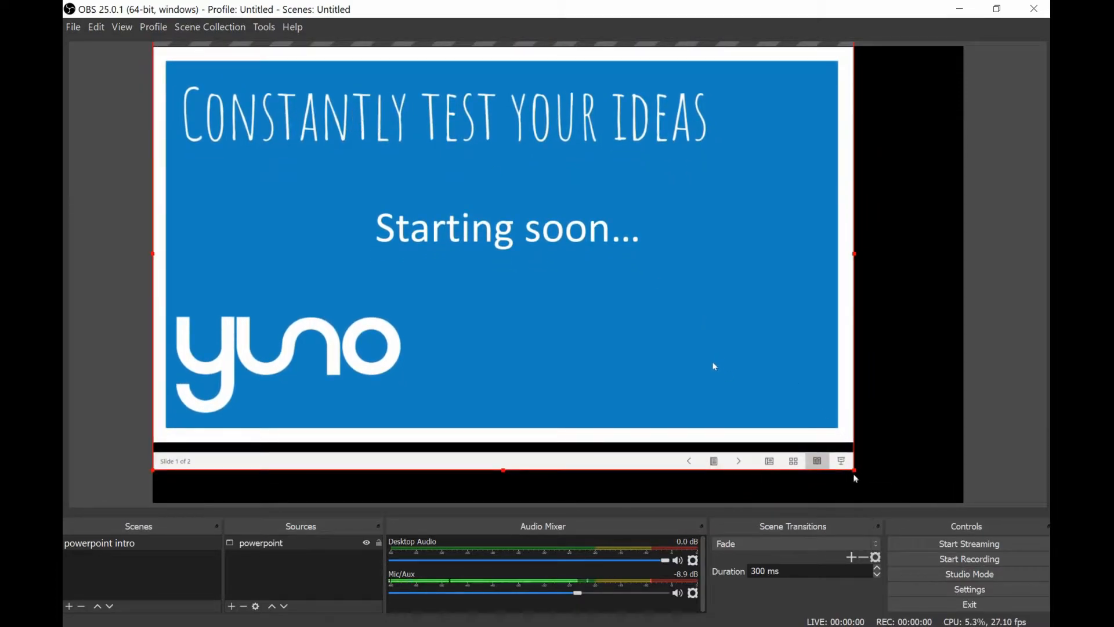
left_click_drag(858, 472, 956, 500)
left_click_drag(924, 429, 924, 428)
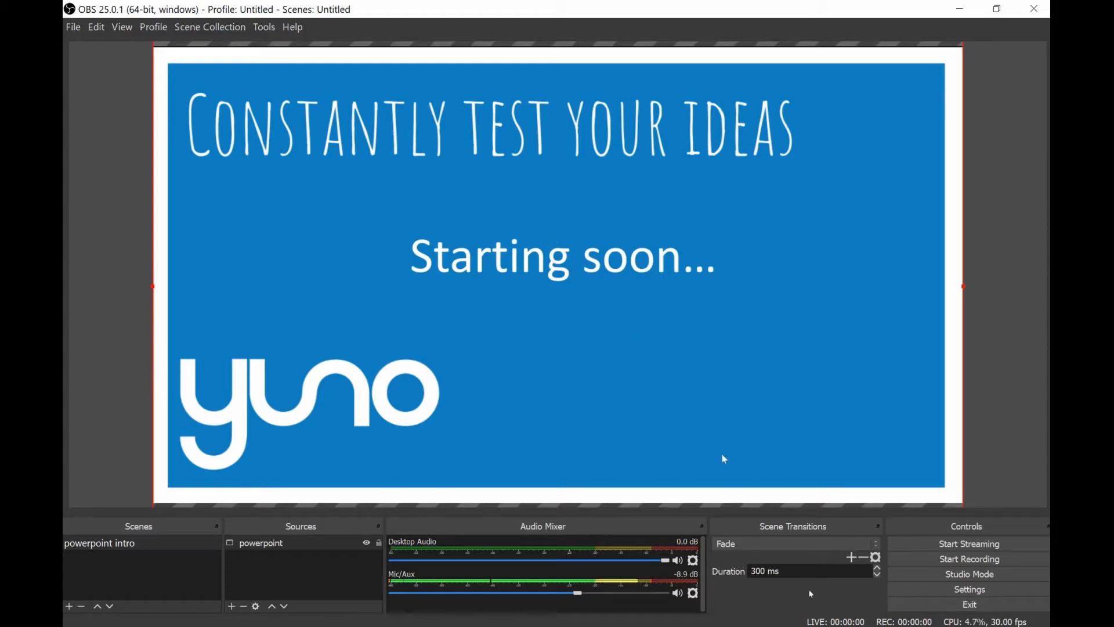
Test the capture by moving the PowerPoint slide show to slide 2 and back to slide 1, checking the OBS preview
left_click(818, 626)
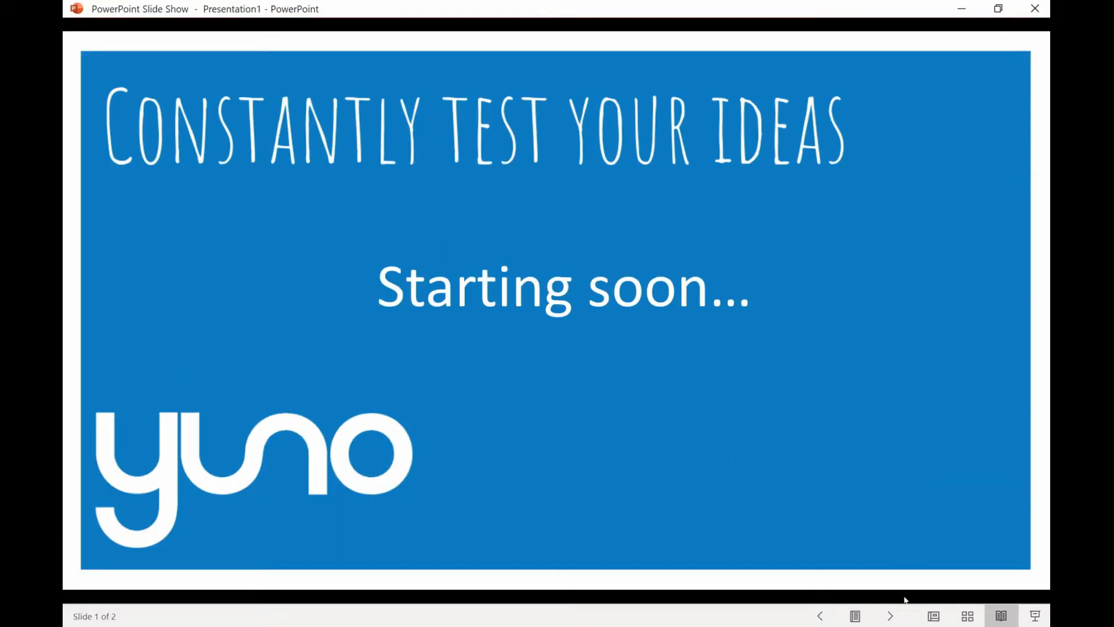
left_click(890, 616)
left_click(726, 625)
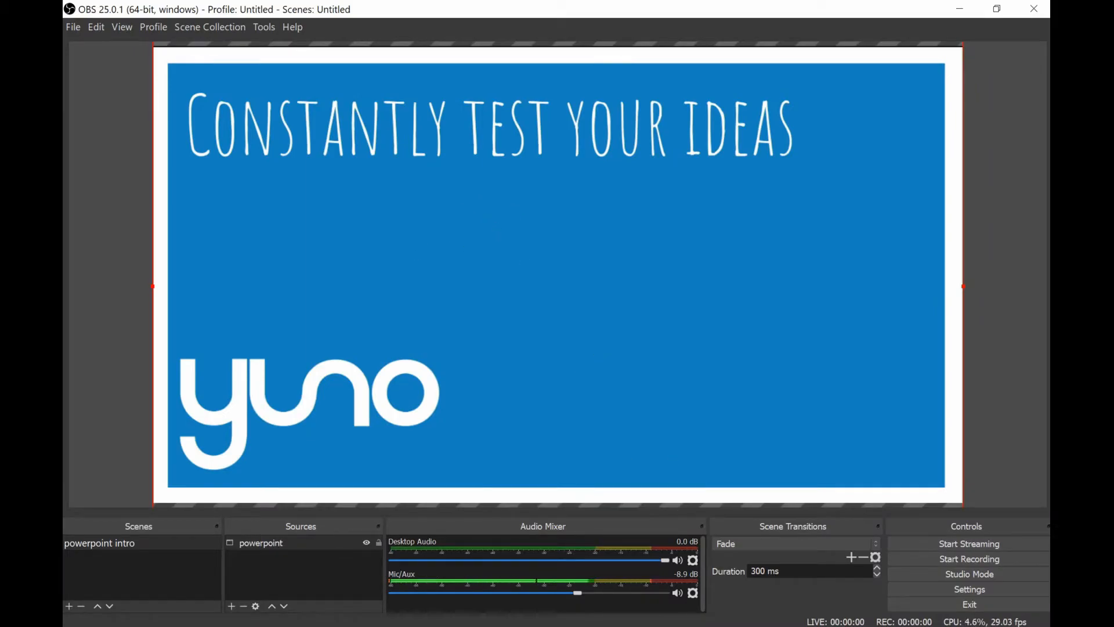
left_click(751, 626)
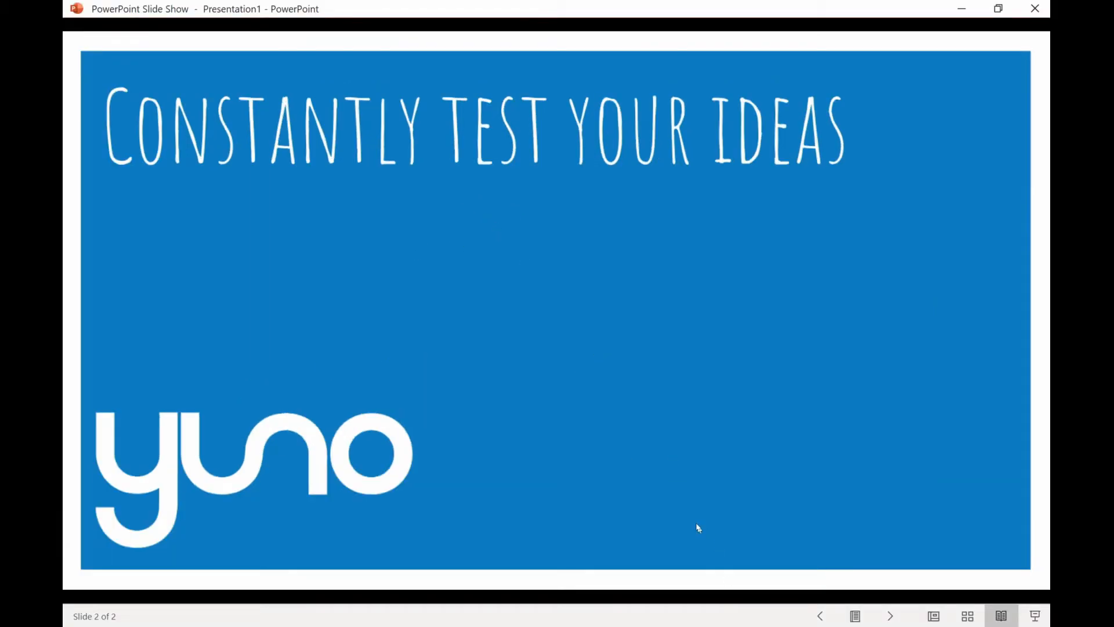
key("Left")
key("alt+Tab")
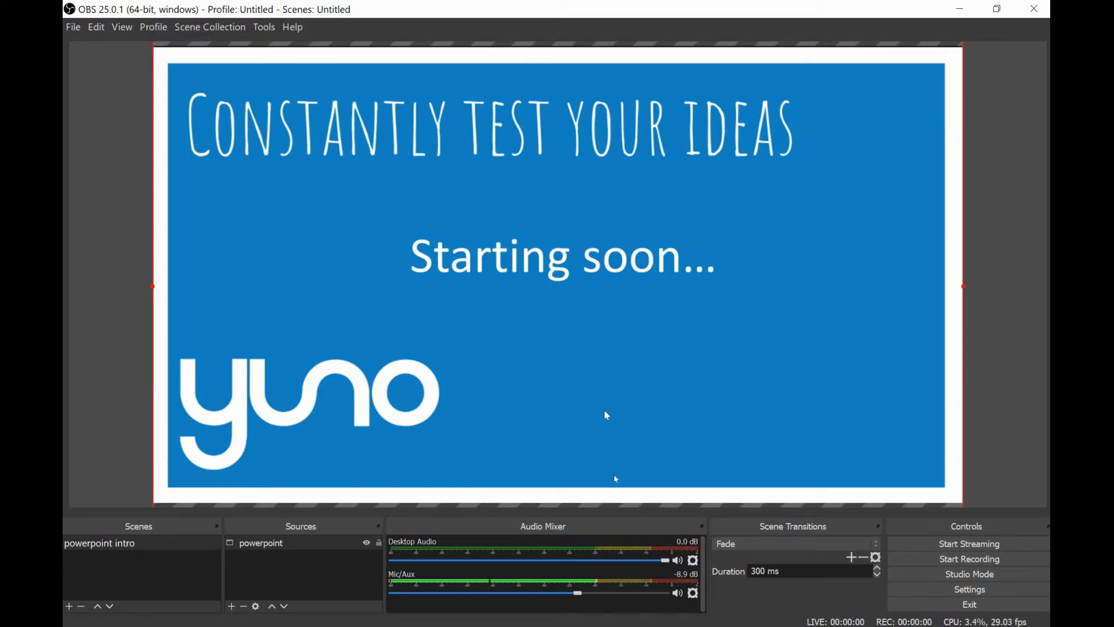
Add a new scene named "powerpoint and window"
left_click(69, 607)
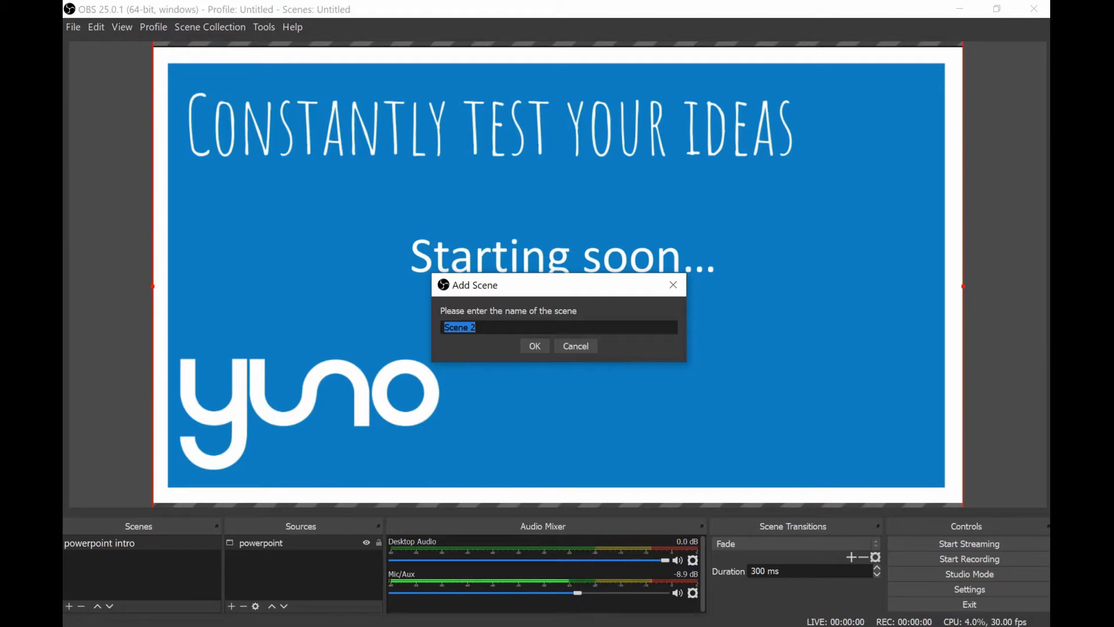
type("powerpoint and window")
left_click(535, 347)
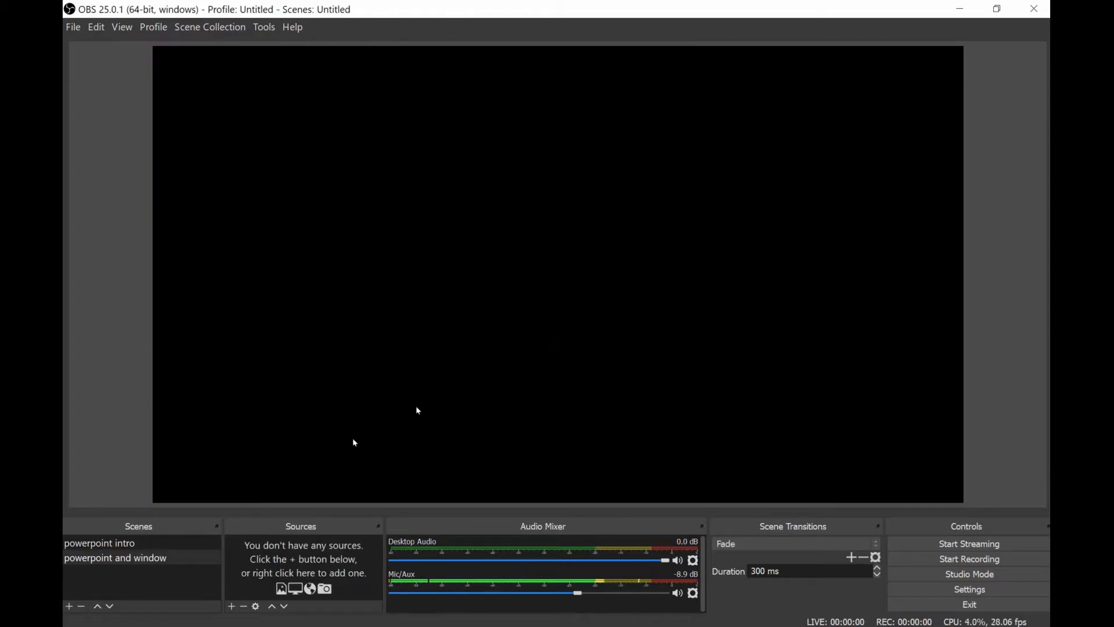
Copy the powerpoint source from the "powerpoint intro" scene and paste it as a duplicate into the "powerpoint and window" scene
left_click(232, 608)
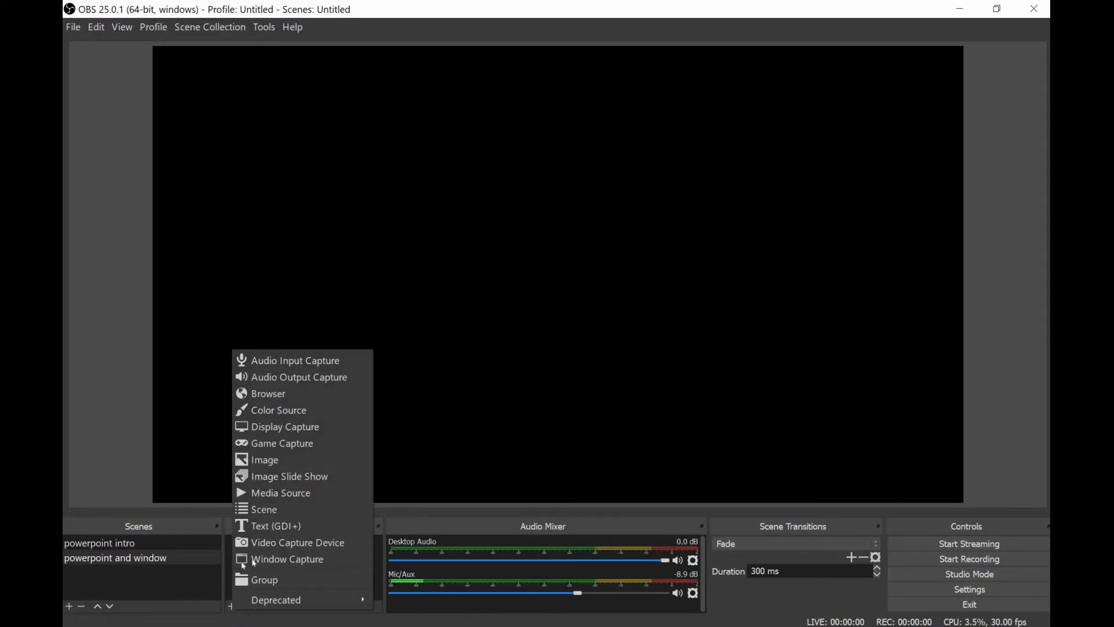
left_click(164, 546)
left_click(283, 546)
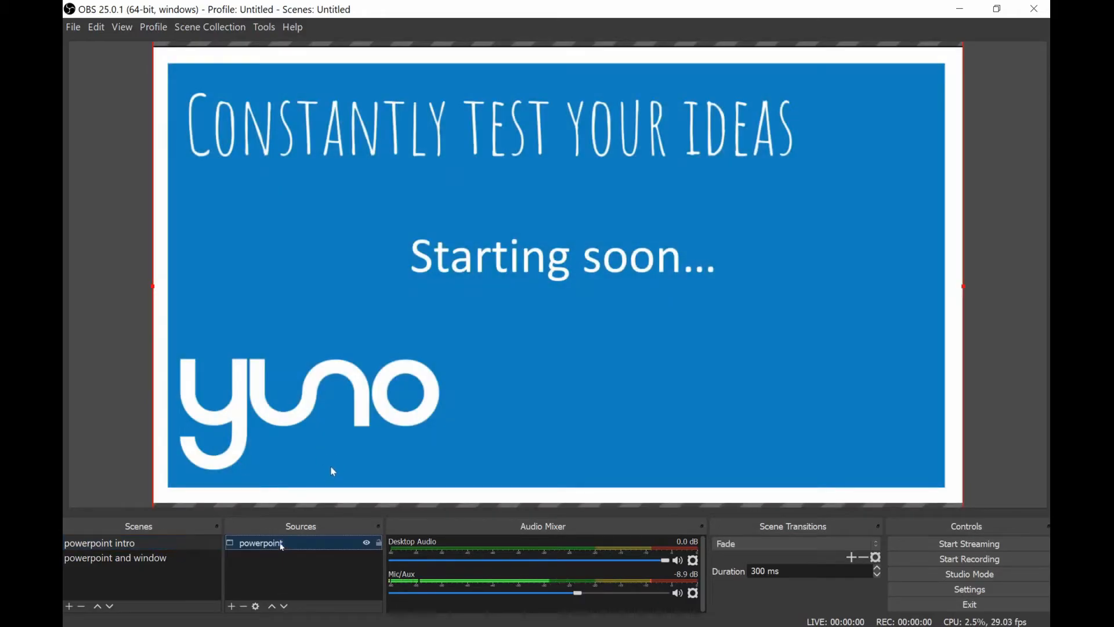
right_click(283, 546)
left_click(347, 257)
left_click(116, 558)
right_click(243, 550)
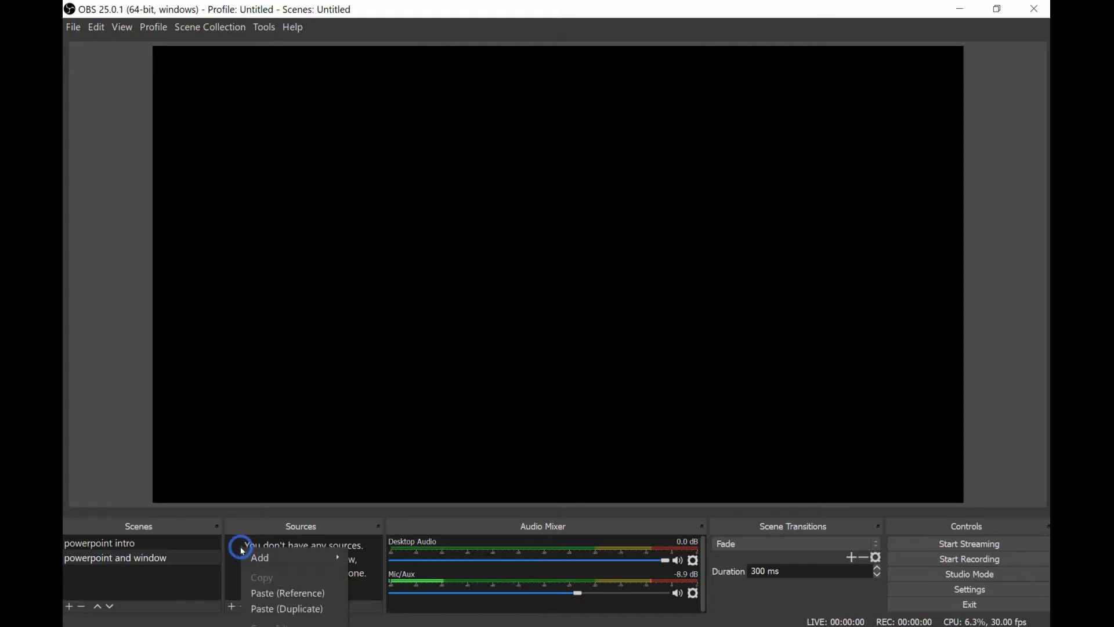
left_click(295, 610)
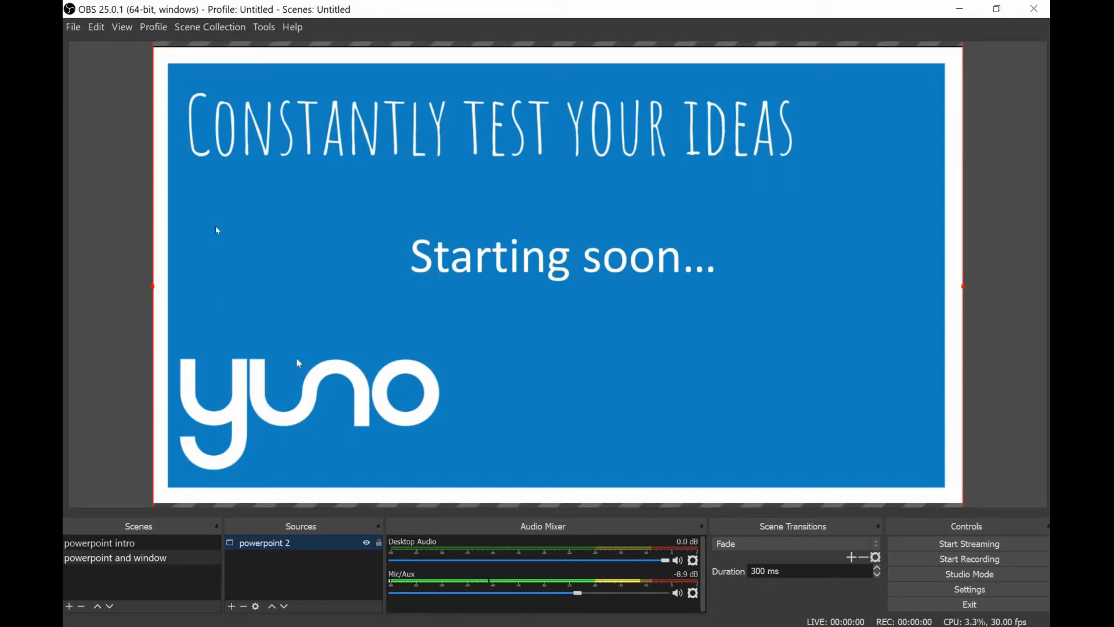
left_click(252, 573)
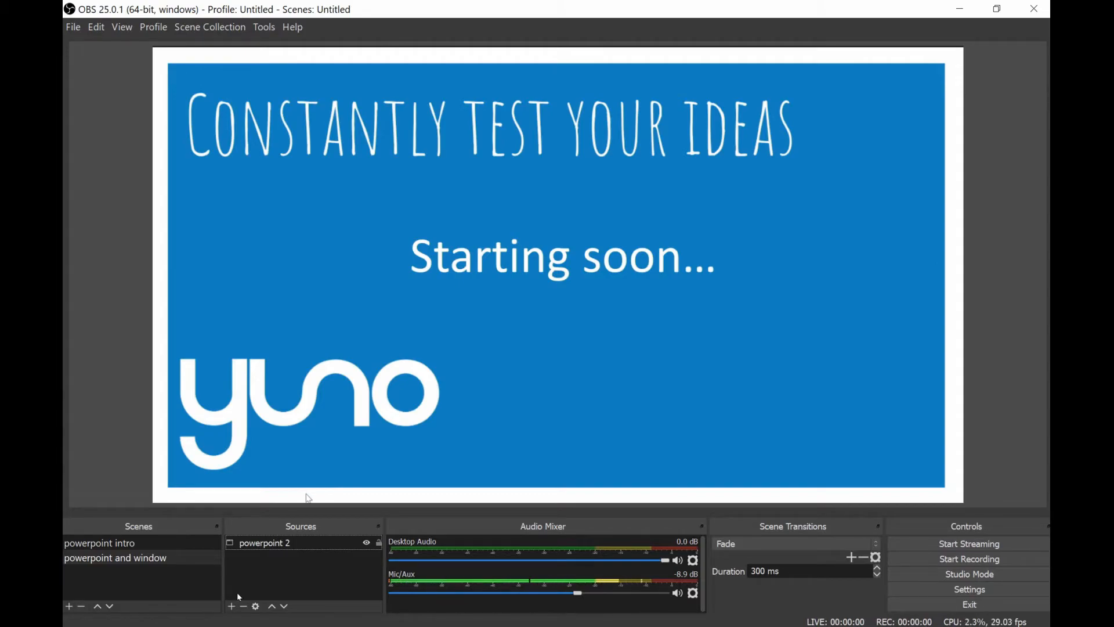
Add a Video Capture Device source named "webcam" using the Samsung Camera Front device
left_click(232, 606)
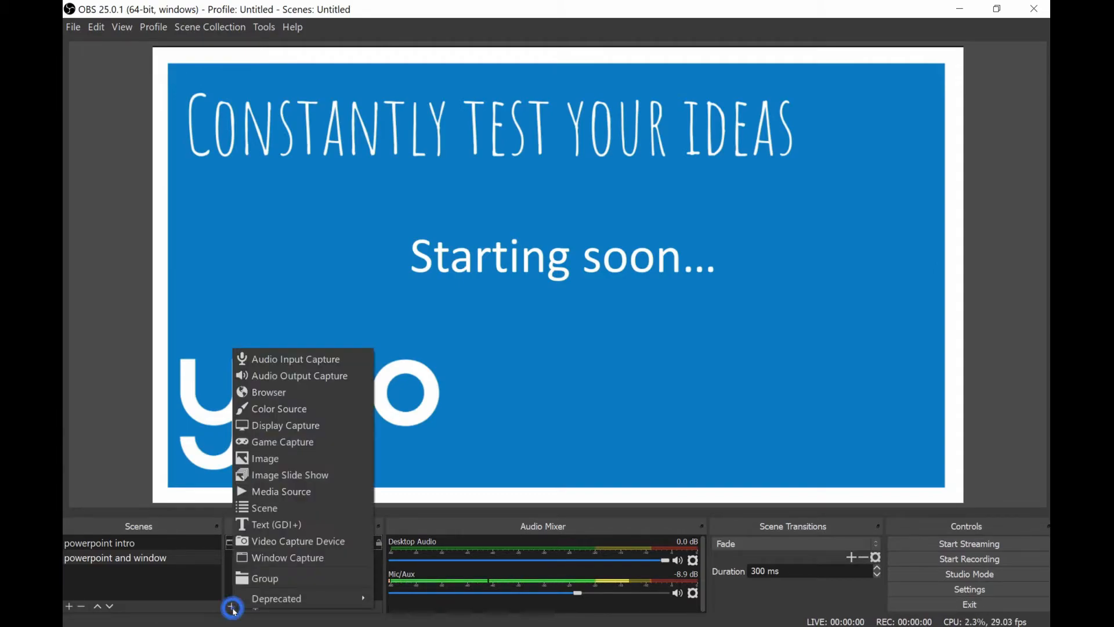
left_click(313, 541)
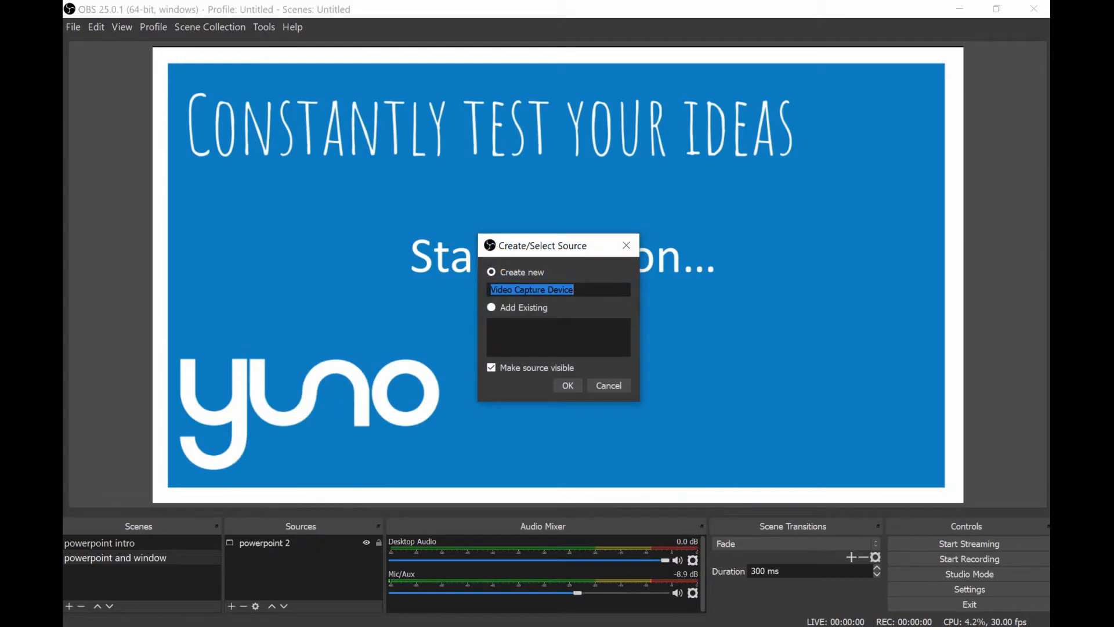
type("webcam")
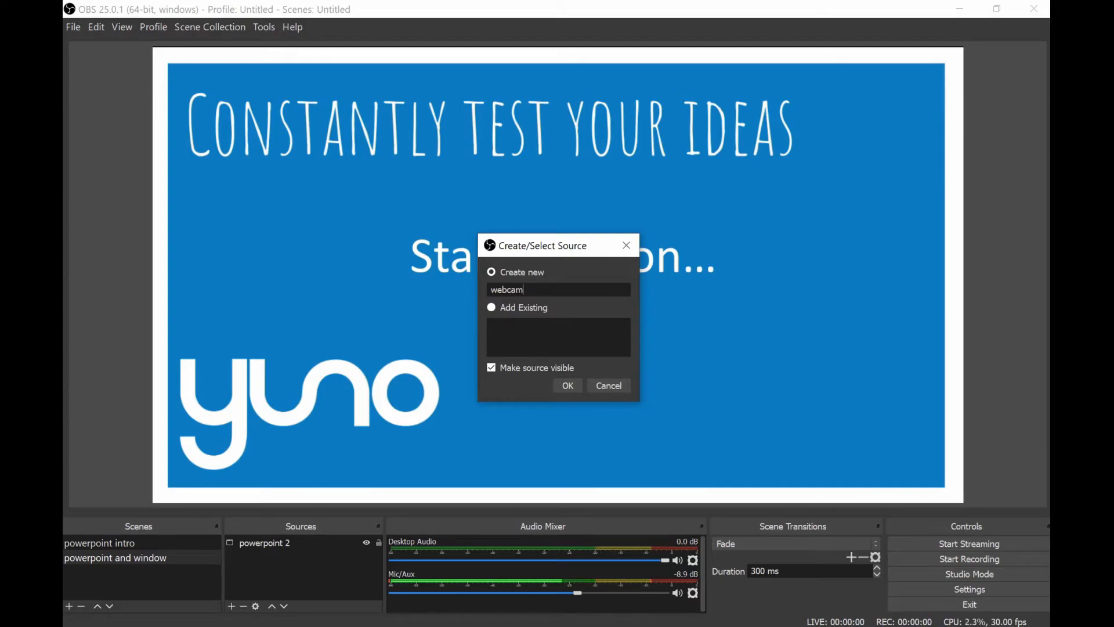
left_click(569, 386)
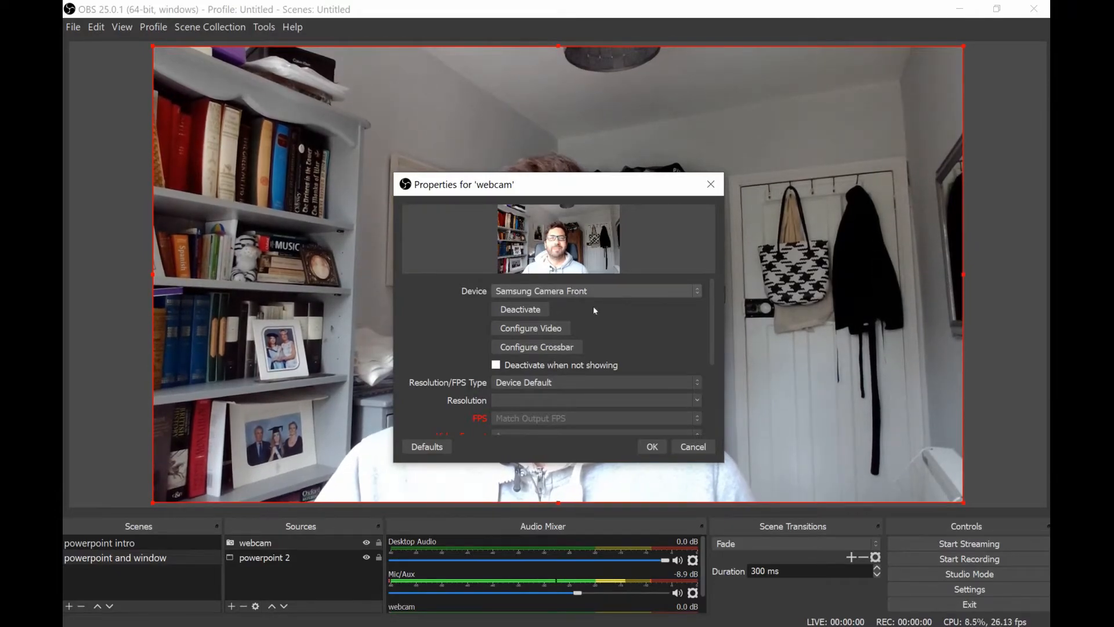
left_click(653, 448)
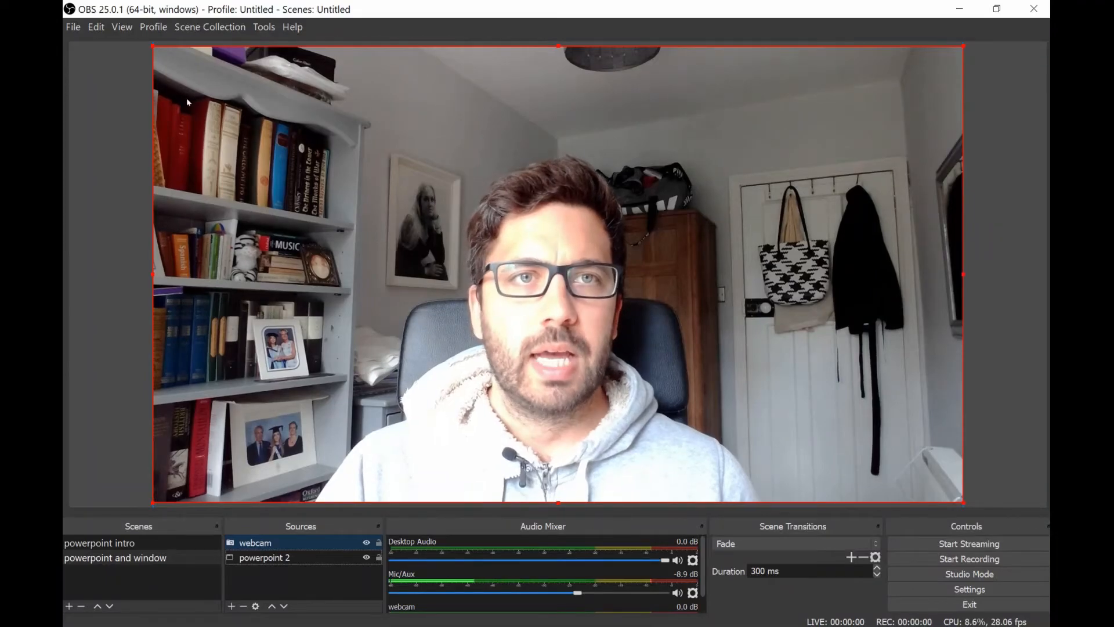
Shrink the webcam picture and place it inside the lower-right corner of the slide's blue area
left_click_drag(153, 47, 741, 342)
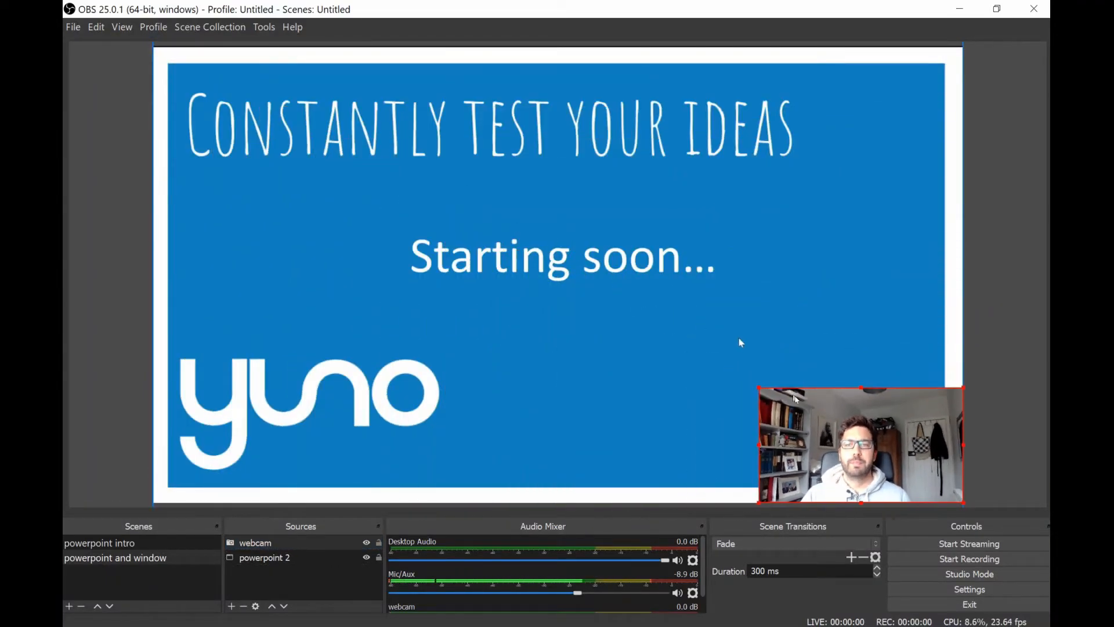
left_click_drag(895, 450, 871, 428)
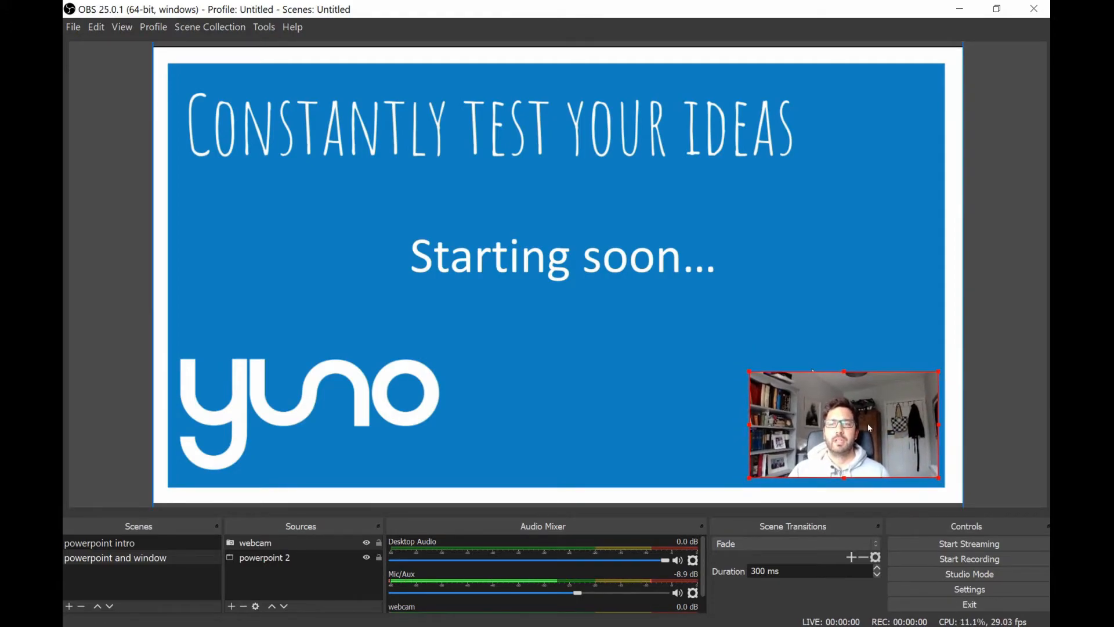
left_click(982, 368)
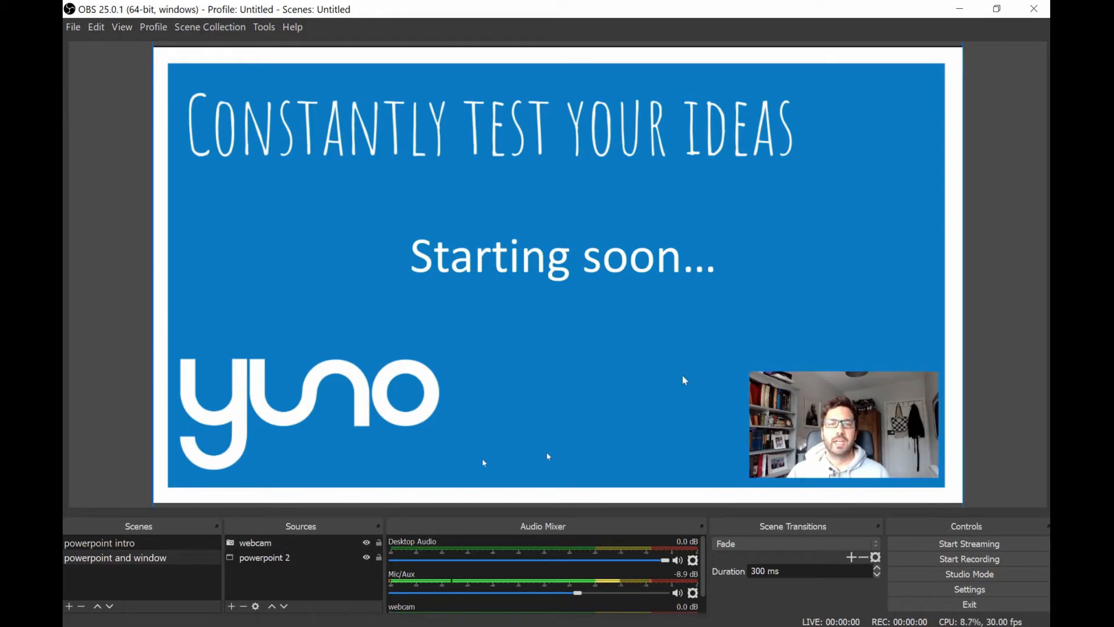
Switch between the "powerpoint intro" and "powerpoint and window" scenes to compare them, ending on "powerpoint intro"
left_click(126, 556)
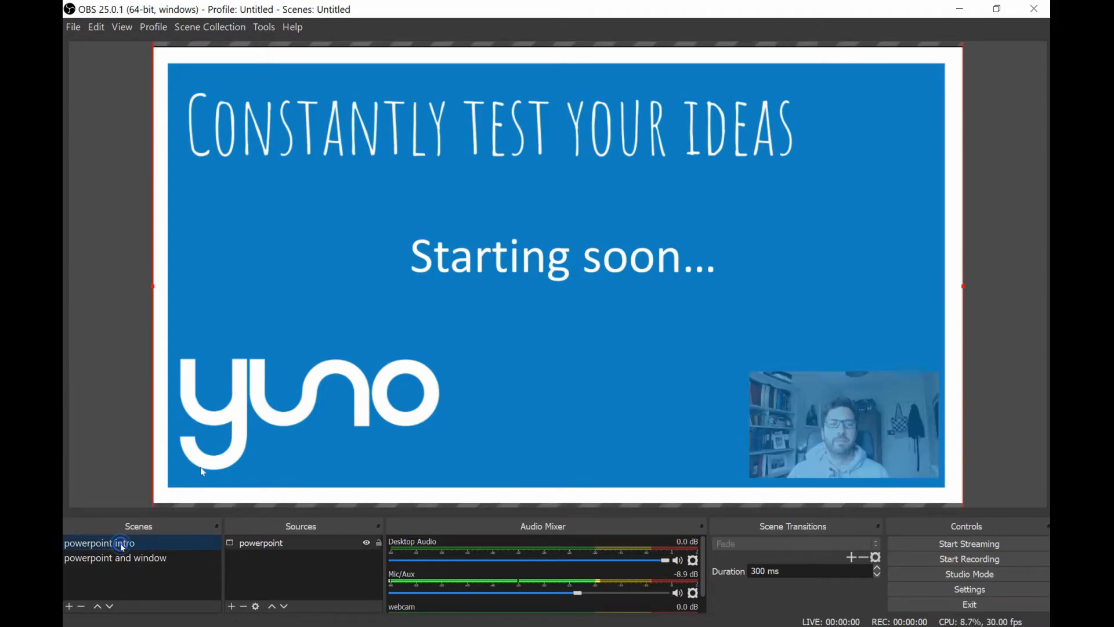
left_click(126, 557)
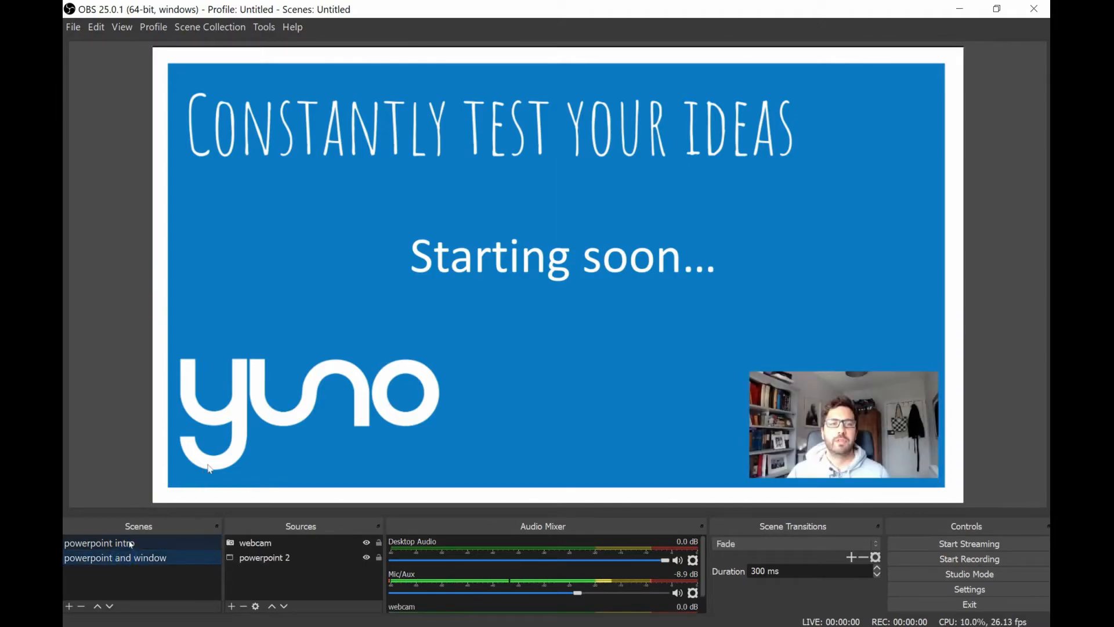
left_click(134, 544)
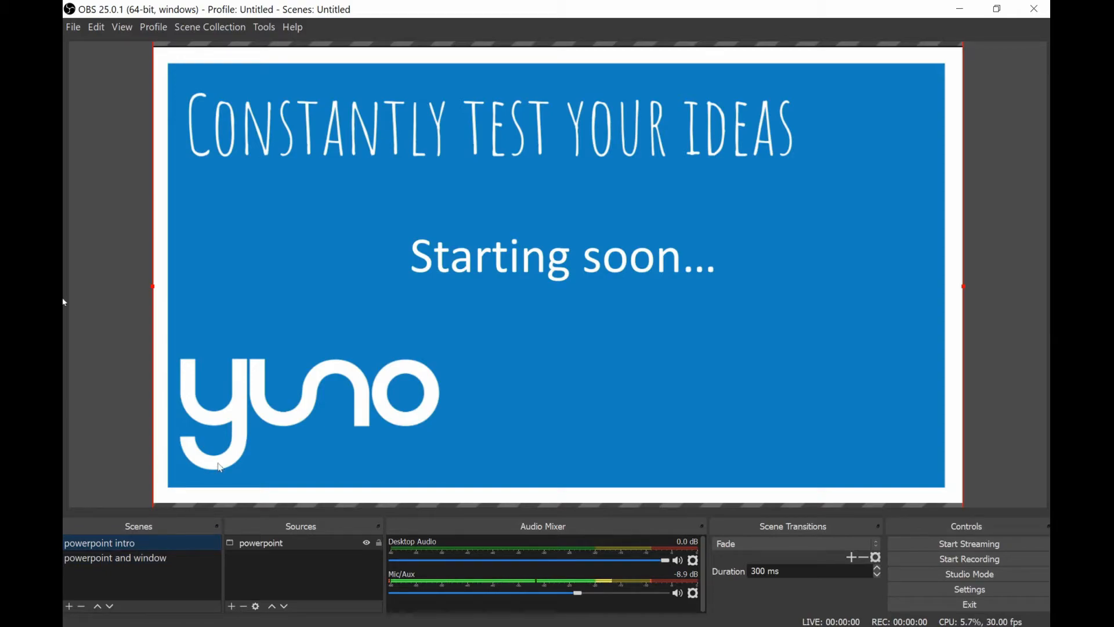
In the hotkey settings, set the "Switch to scene" hotkey of "powerpoint intro" to CTRL + ALT + V
left_click(76, 29)
left_click(104, 81)
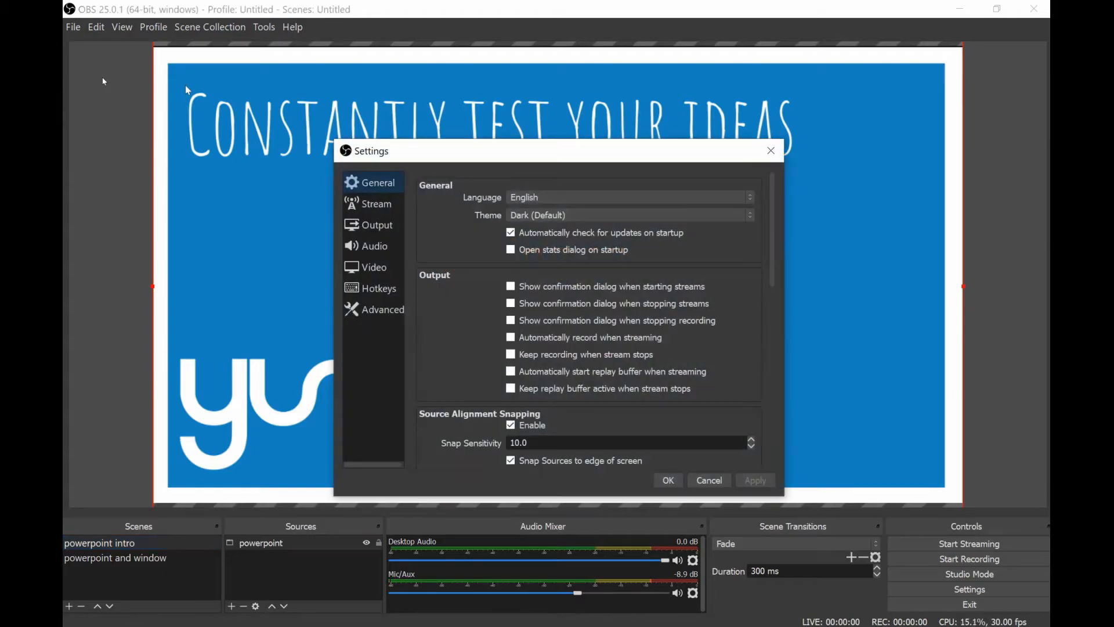
left_click(380, 294)
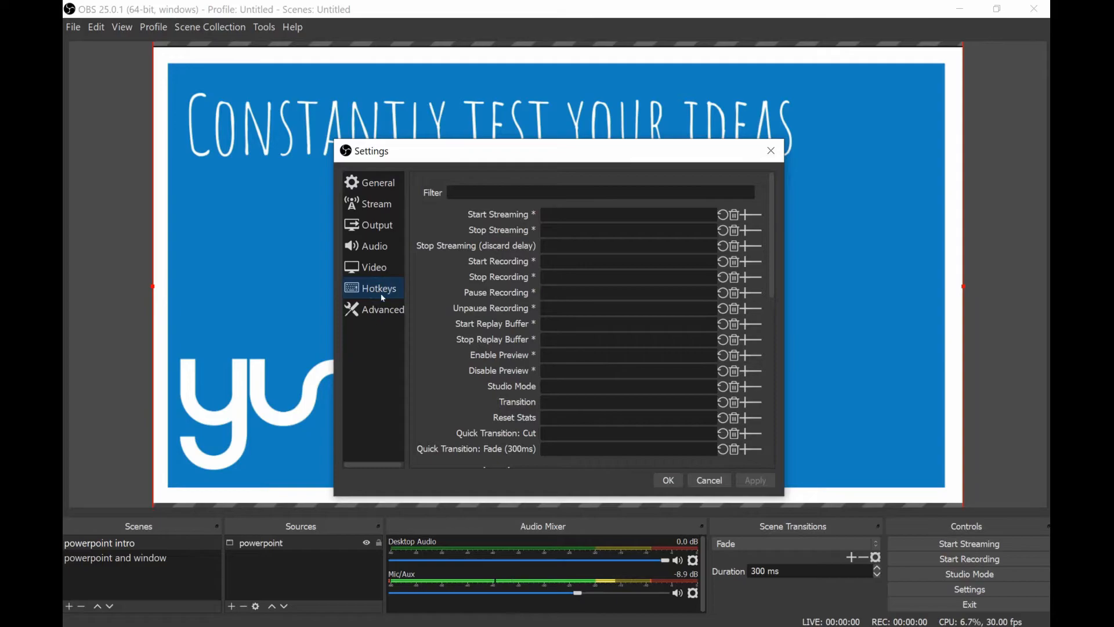
scroll(591, 319, "down", 4)
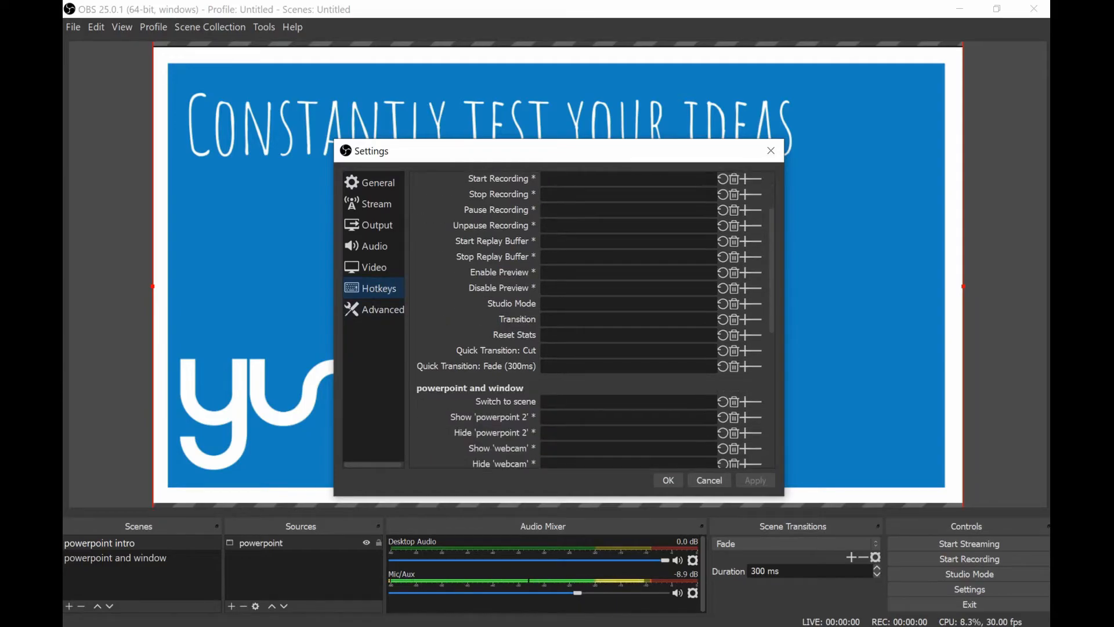
scroll(592, 319, "down", 4)
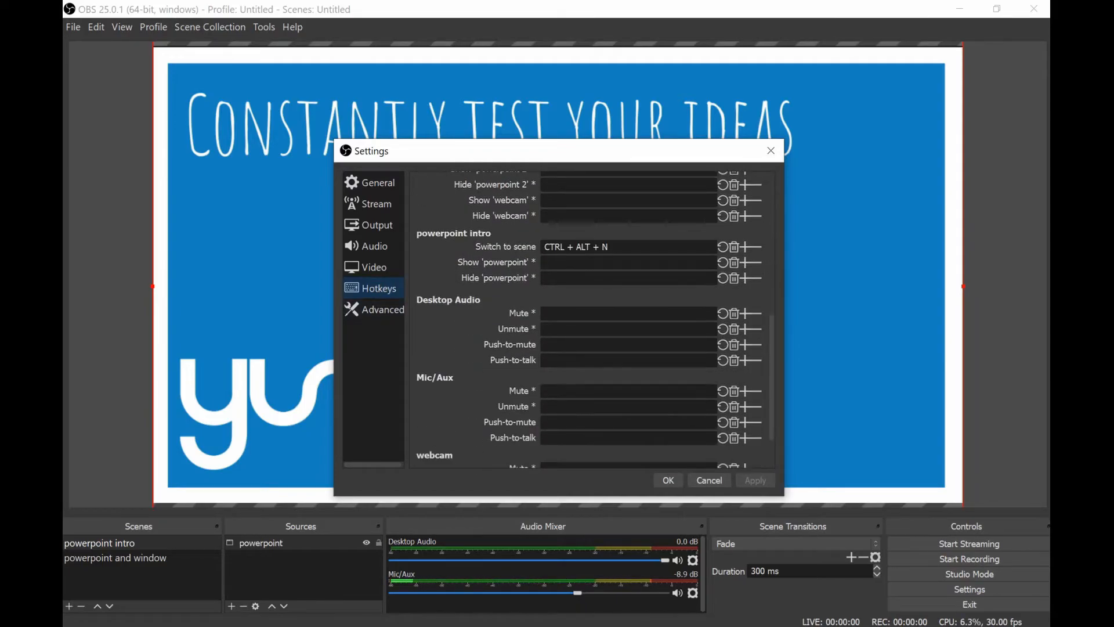
scroll(592, 319, "up", 3)
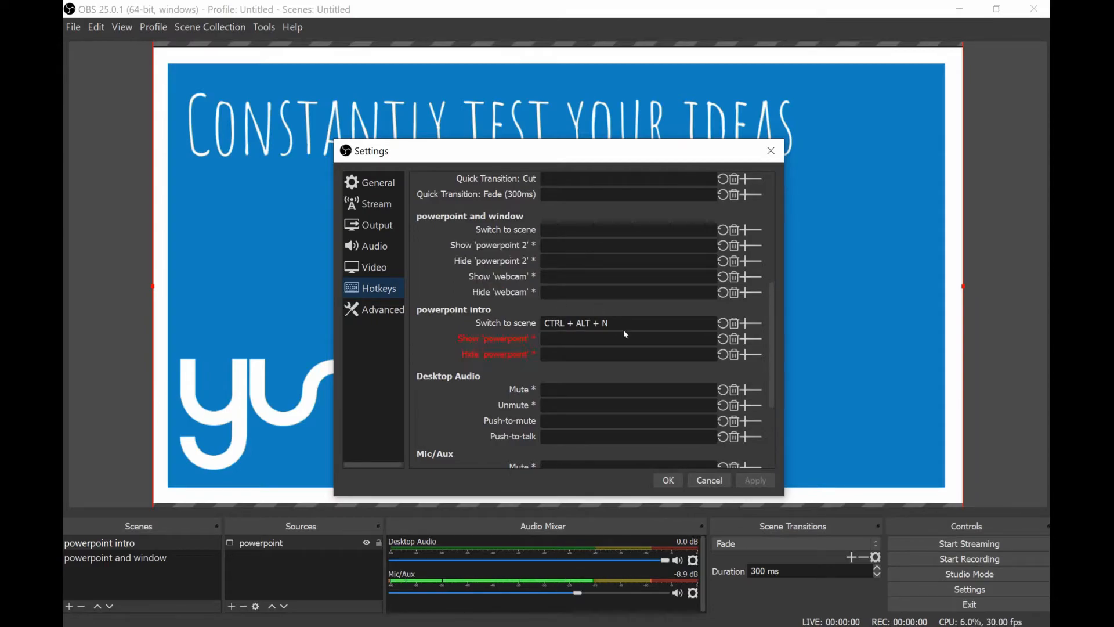
left_click_drag(617, 323, 550, 323)
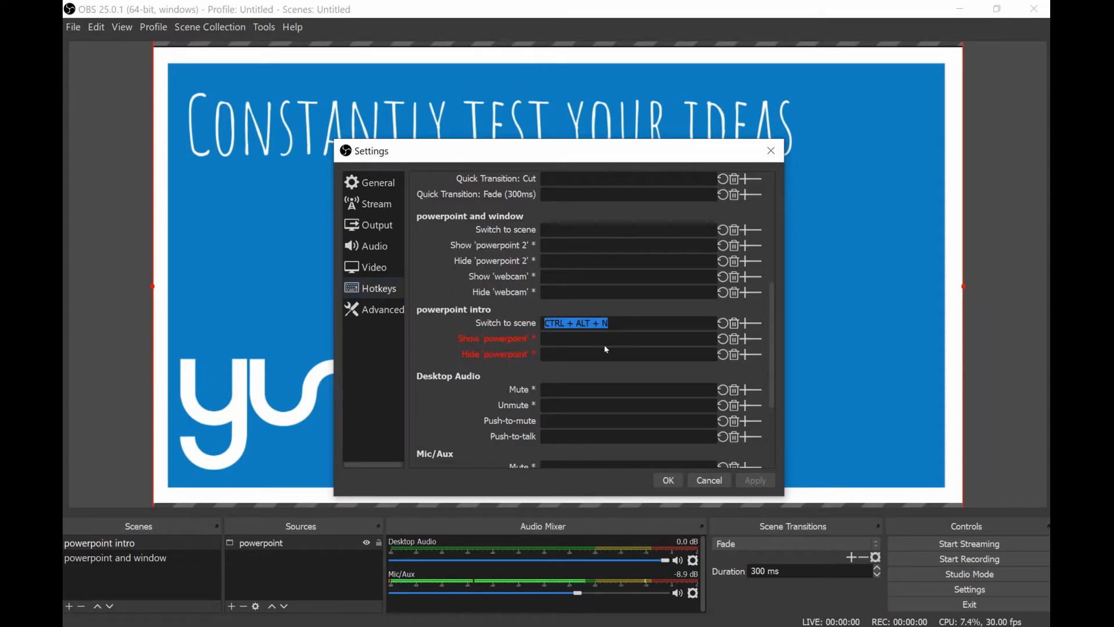
key("ctrl+alt")
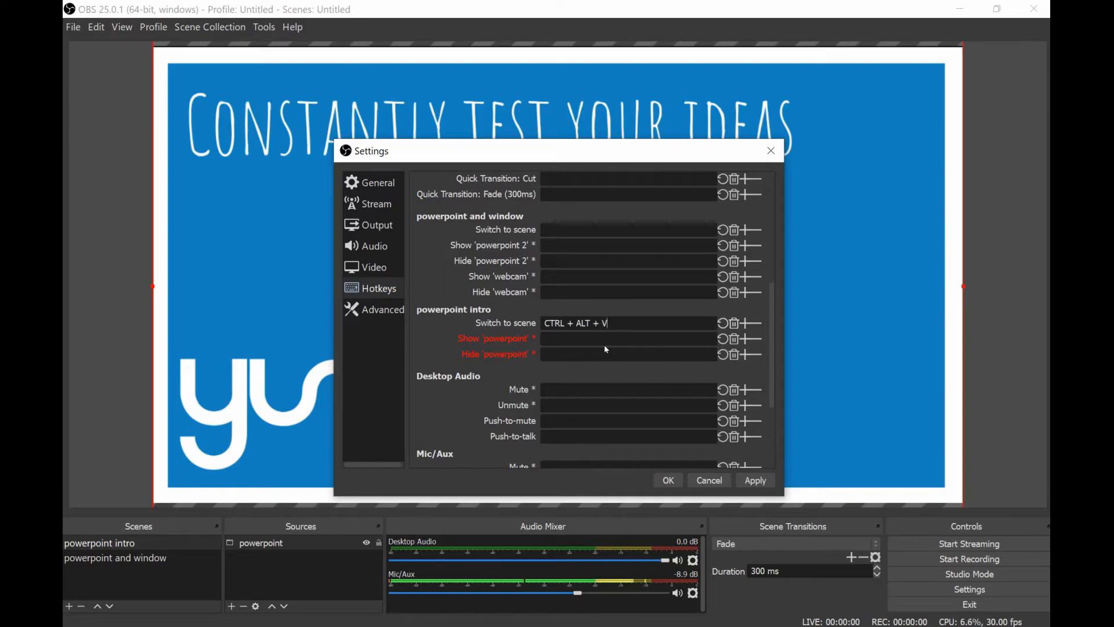
Set the "Switch to scene" hotkey of "powerpoint and window" to CTRL + ALT + B and save the settings
left_click(577, 230)
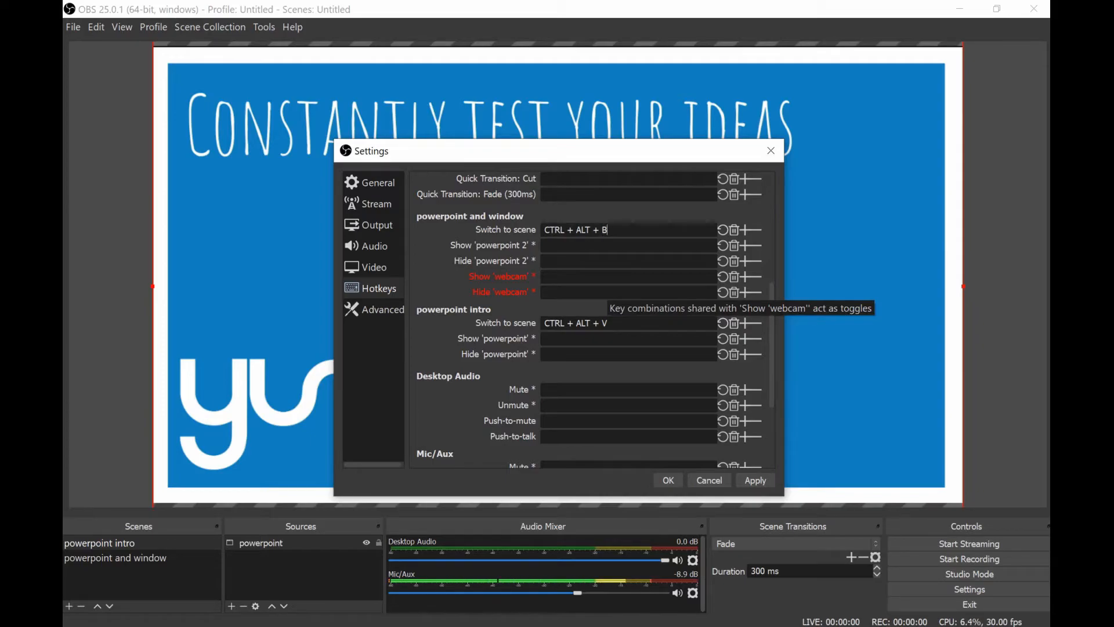
left_click(755, 480)
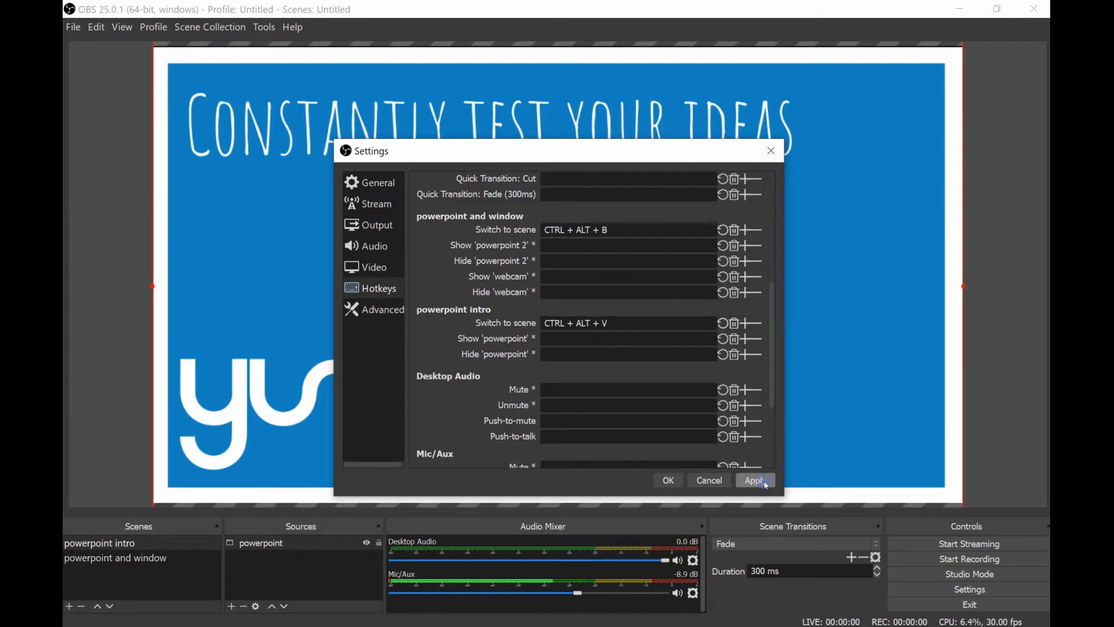
left_click(669, 481)
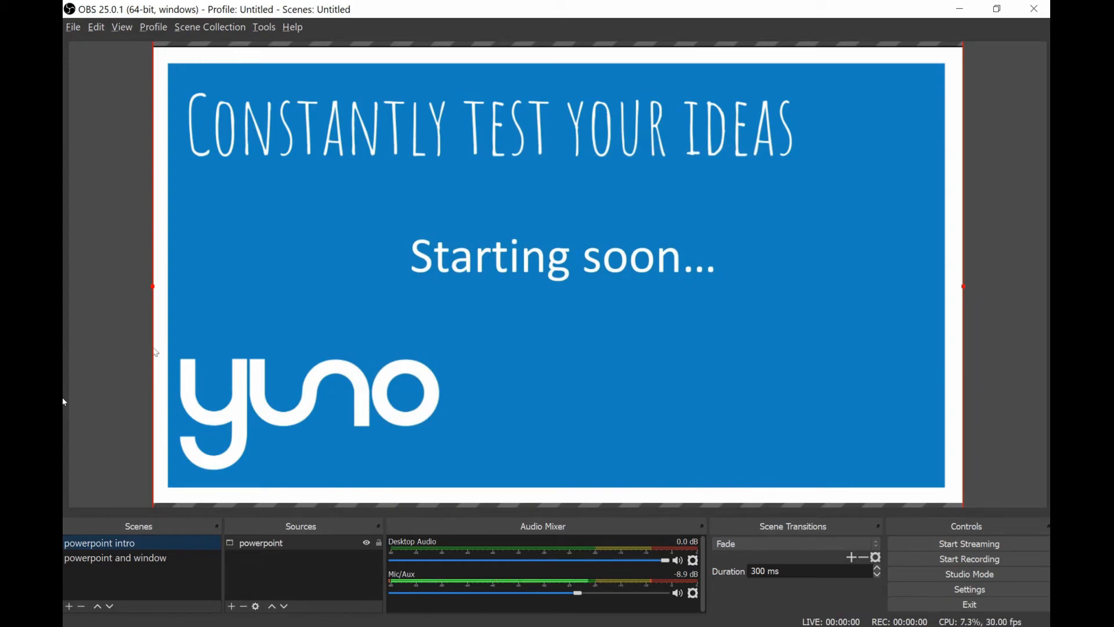
Test the new hotkeys by switching back and forth between "powerpoint and window" and "powerpoint intro"
key("ctrl+alt")
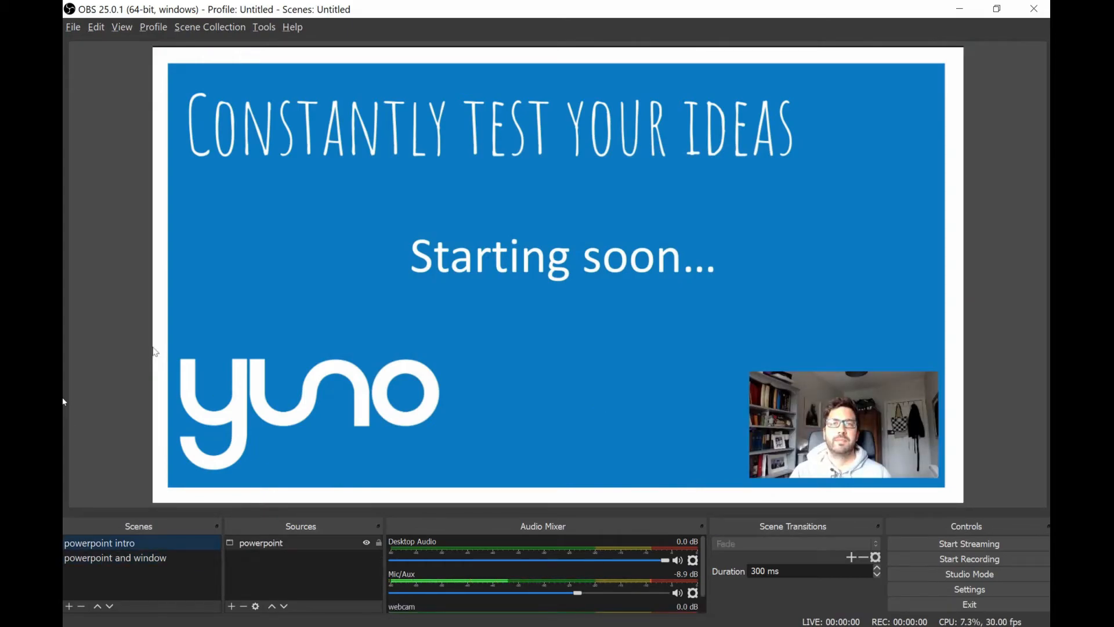
key("ctrl+shift")
key("ctrl+alt")
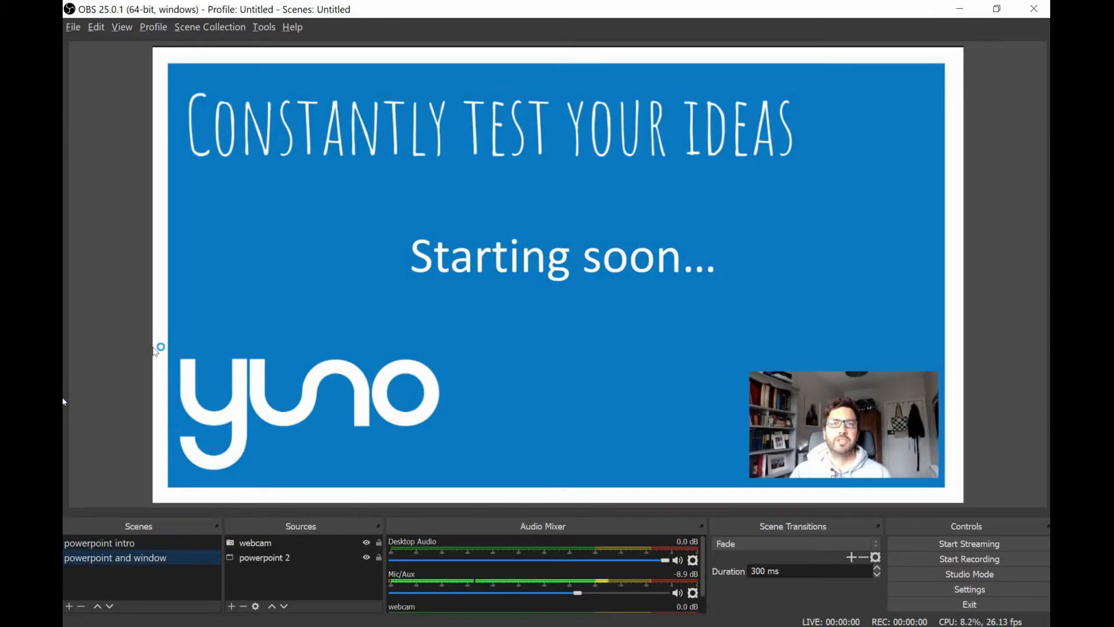
key("ctrl+shift")
key("ctrl+alt")
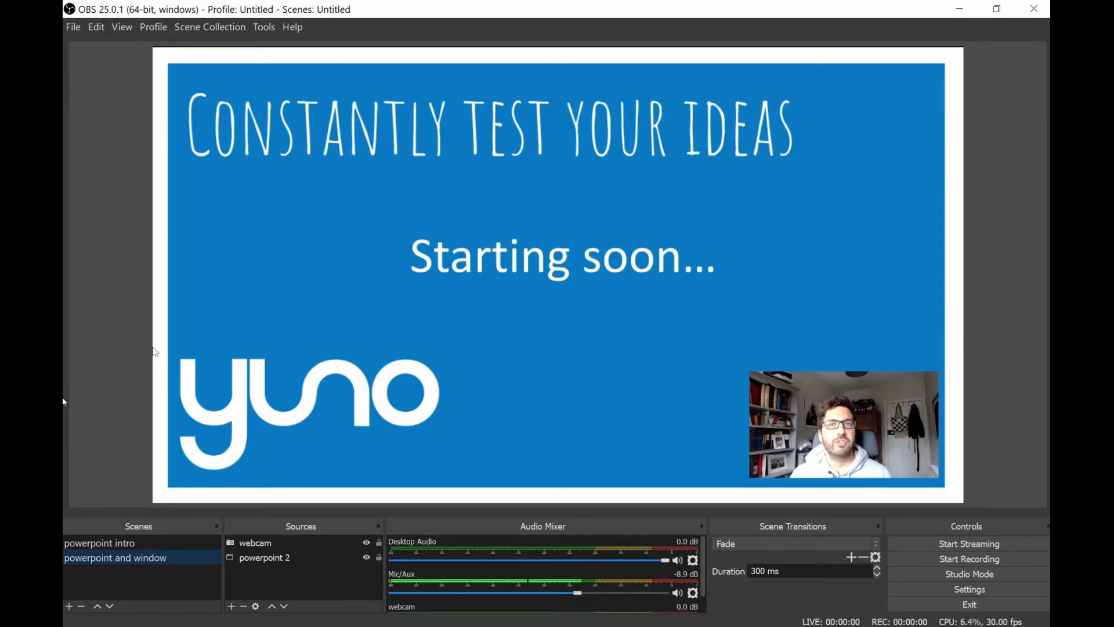
key("Up")
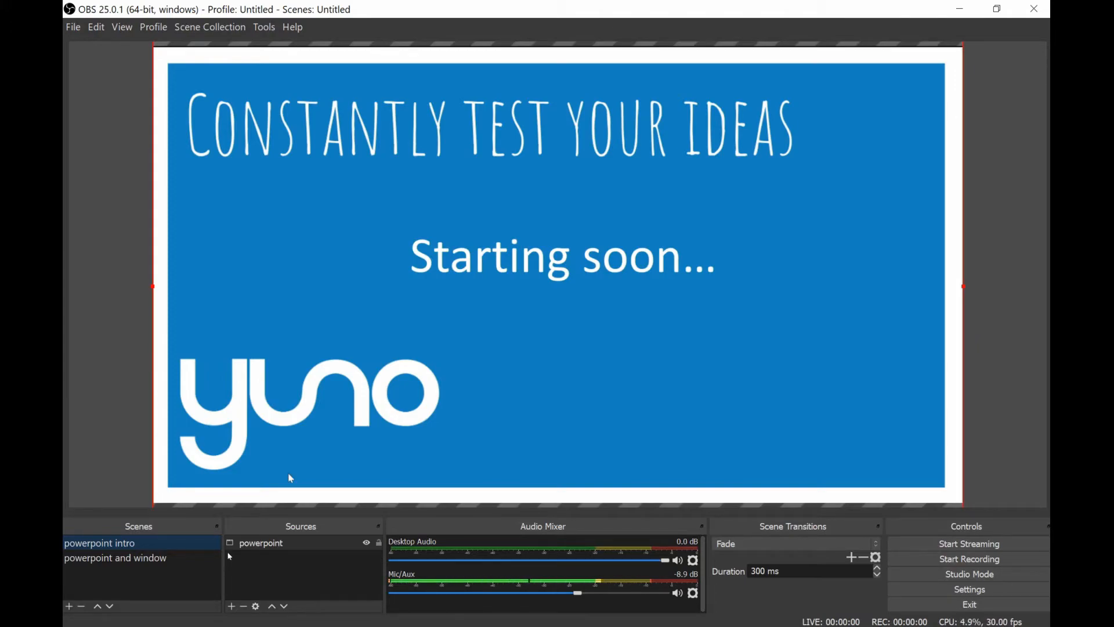
Check the Miro dashboard in Chrome, return to OBS and add a new scene named "website"
left_click(619, 575)
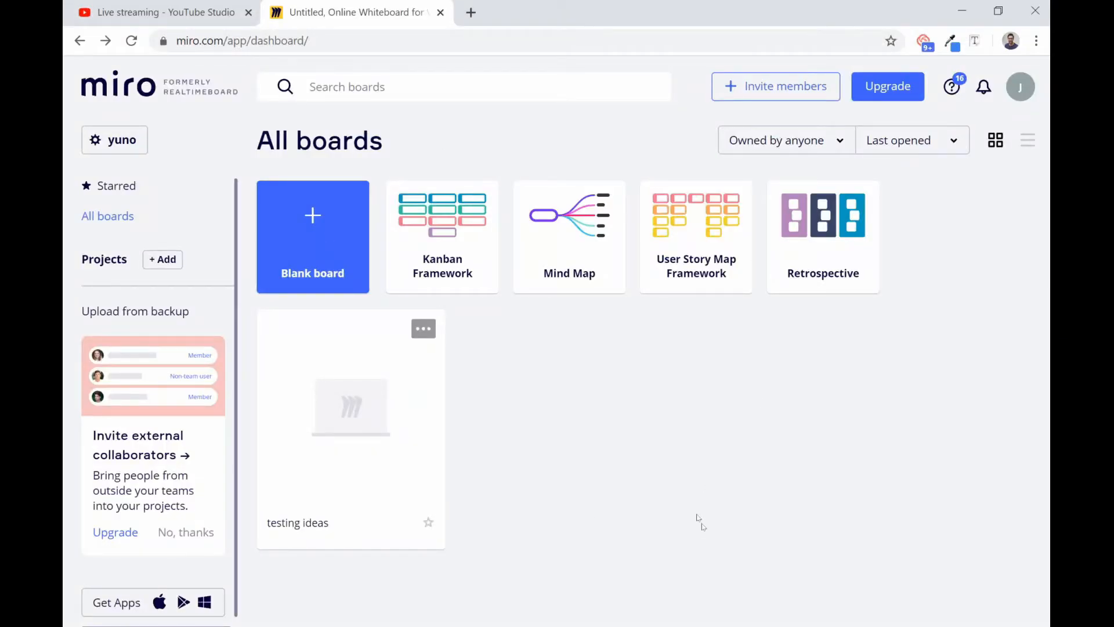
key("alt+Tab")
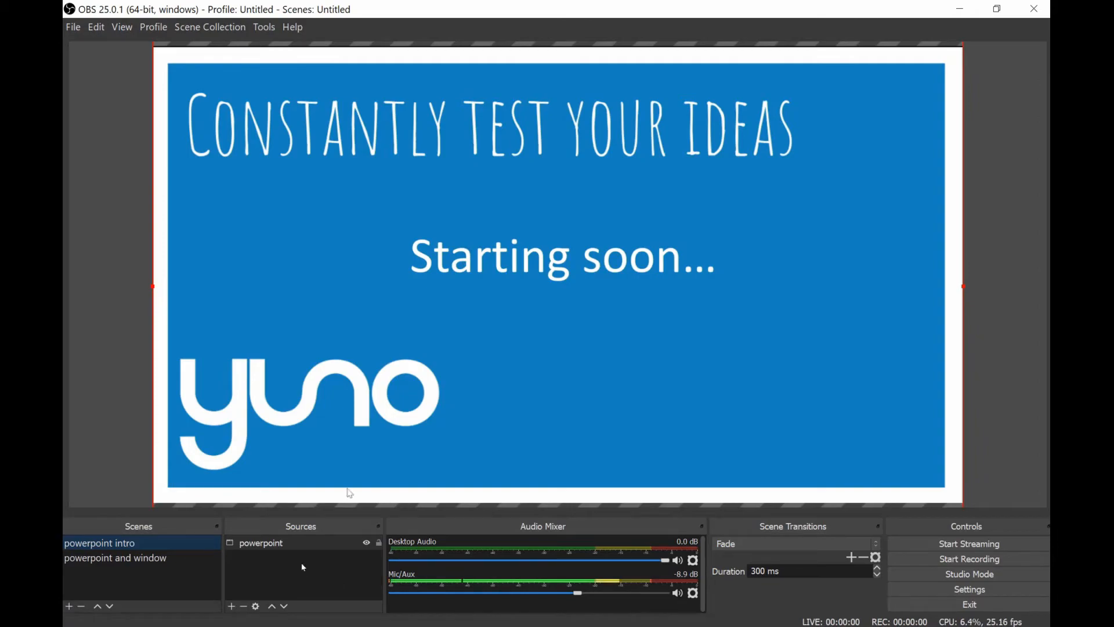
left_click(69, 606)
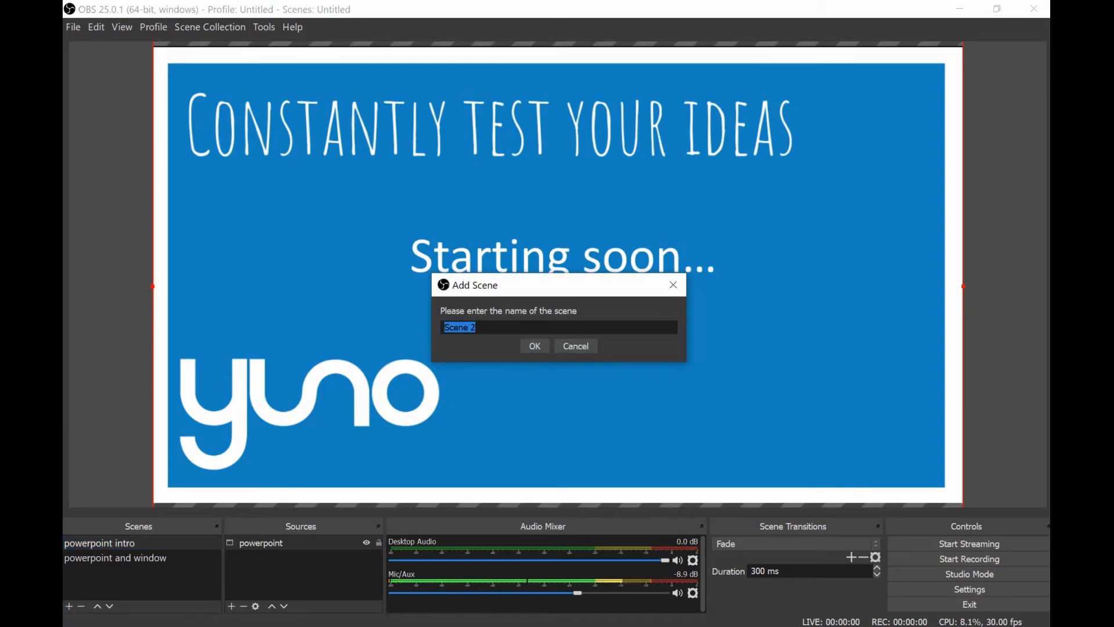
type("website")
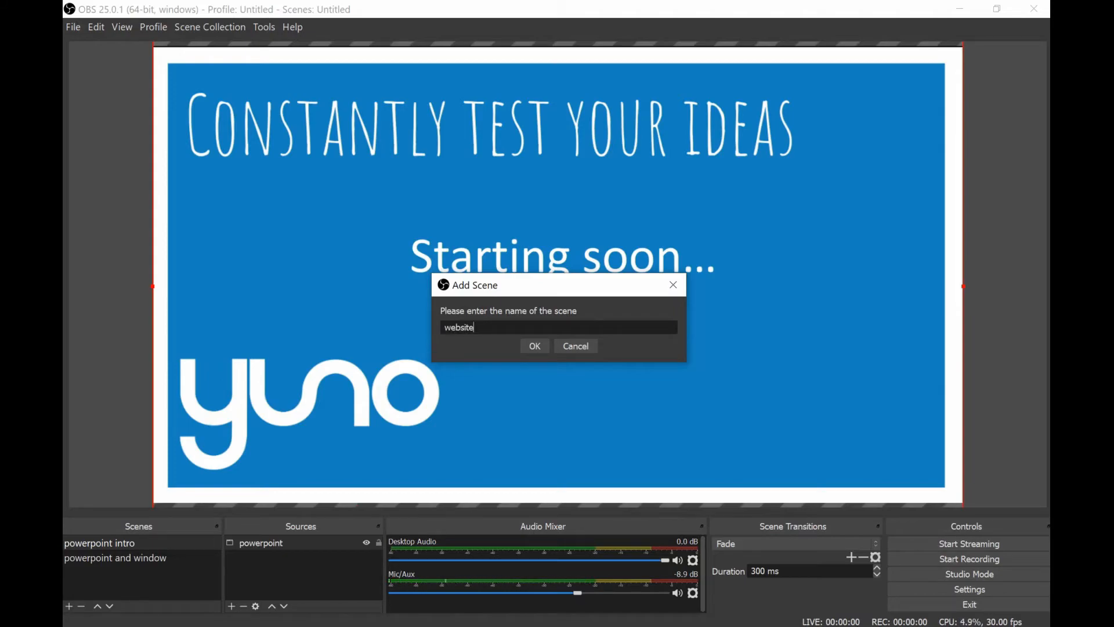
left_click(535, 347)
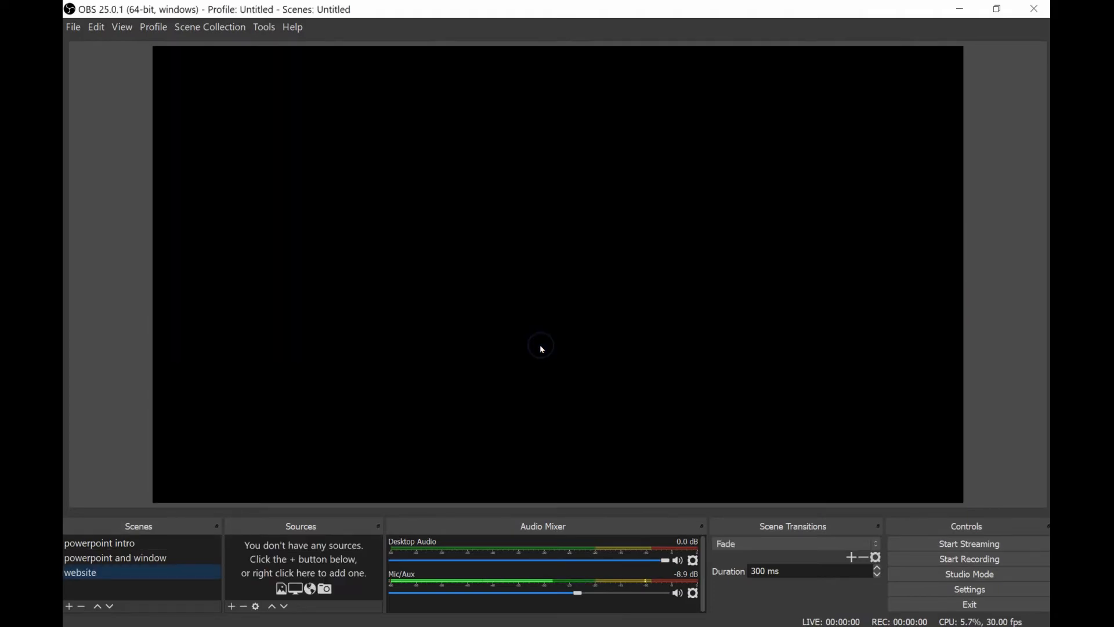
Add a Window Capture source to the "website" scene that captures the Chrome window showing the Miro dashboard
left_click(233, 607)
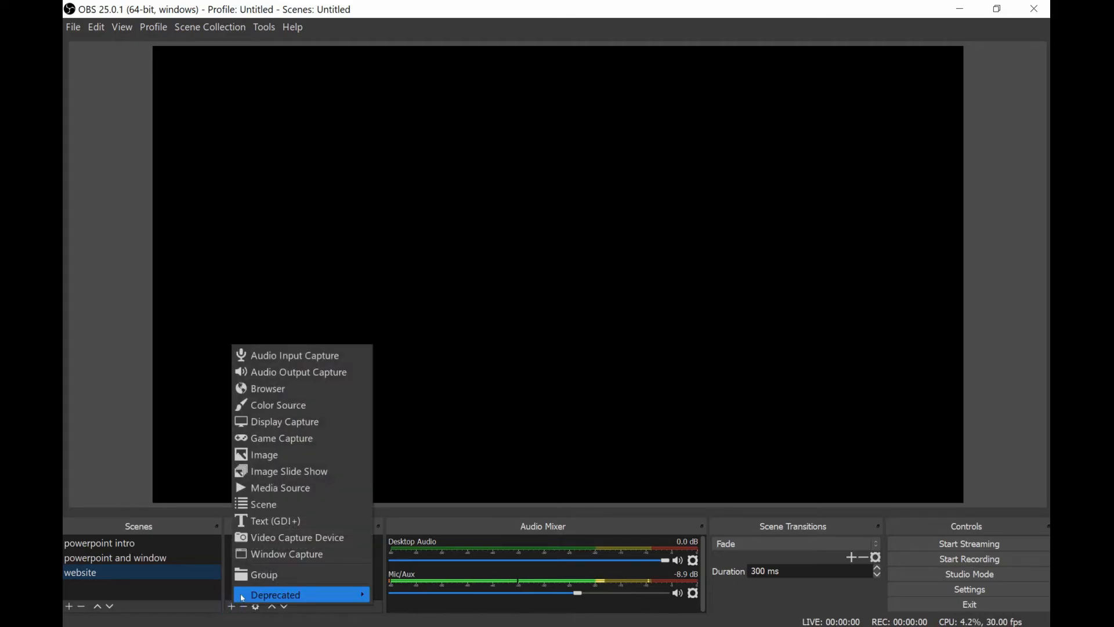
left_click(290, 556)
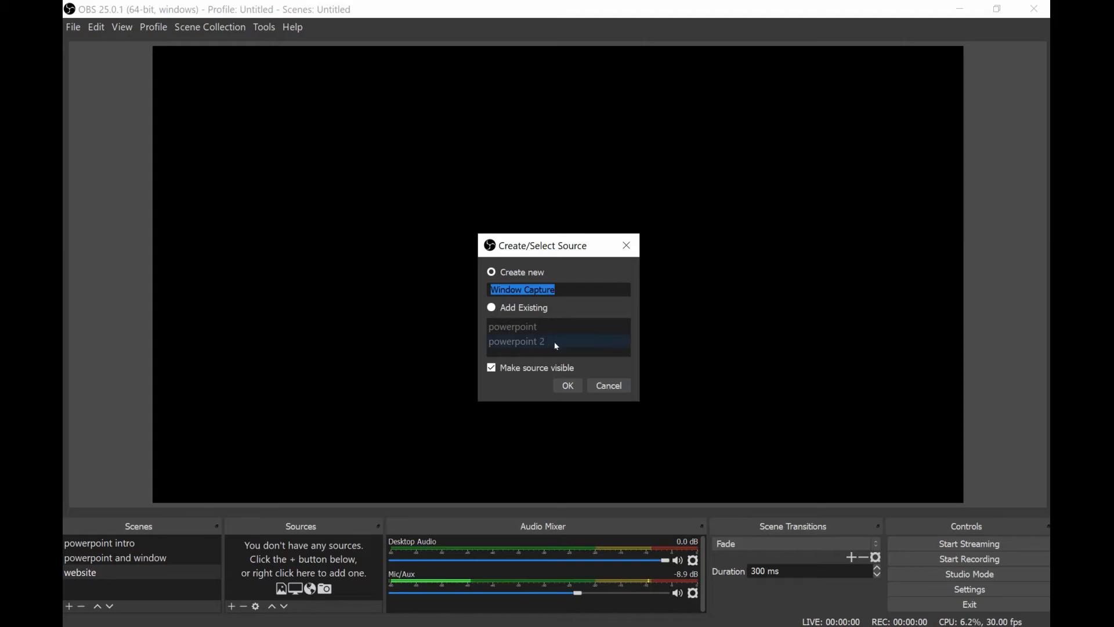
left_click(572, 387)
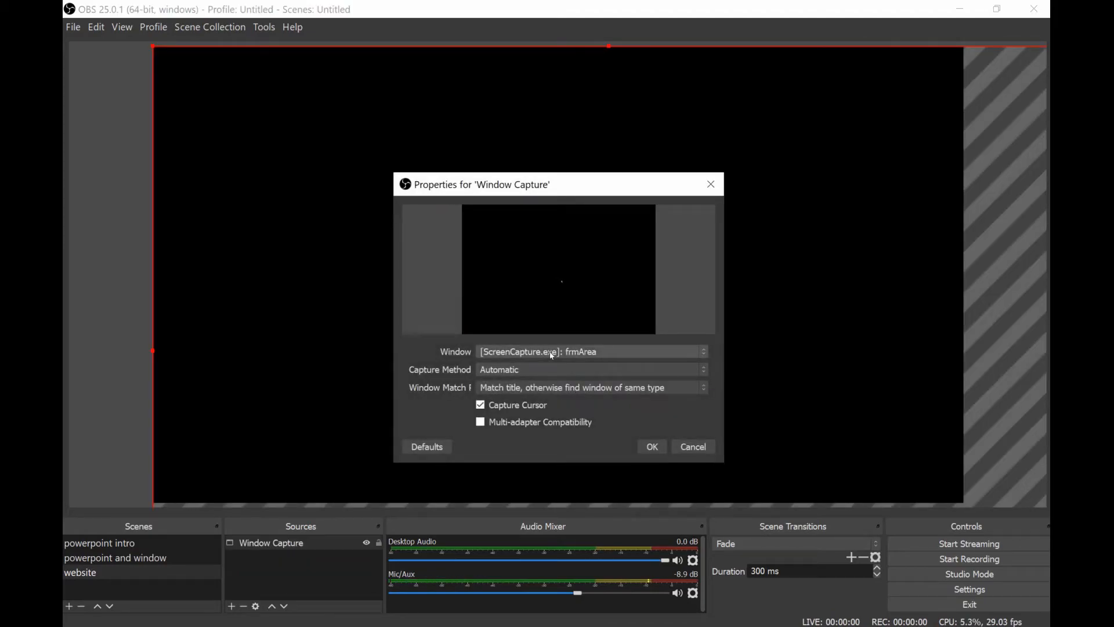
left_click(551, 353)
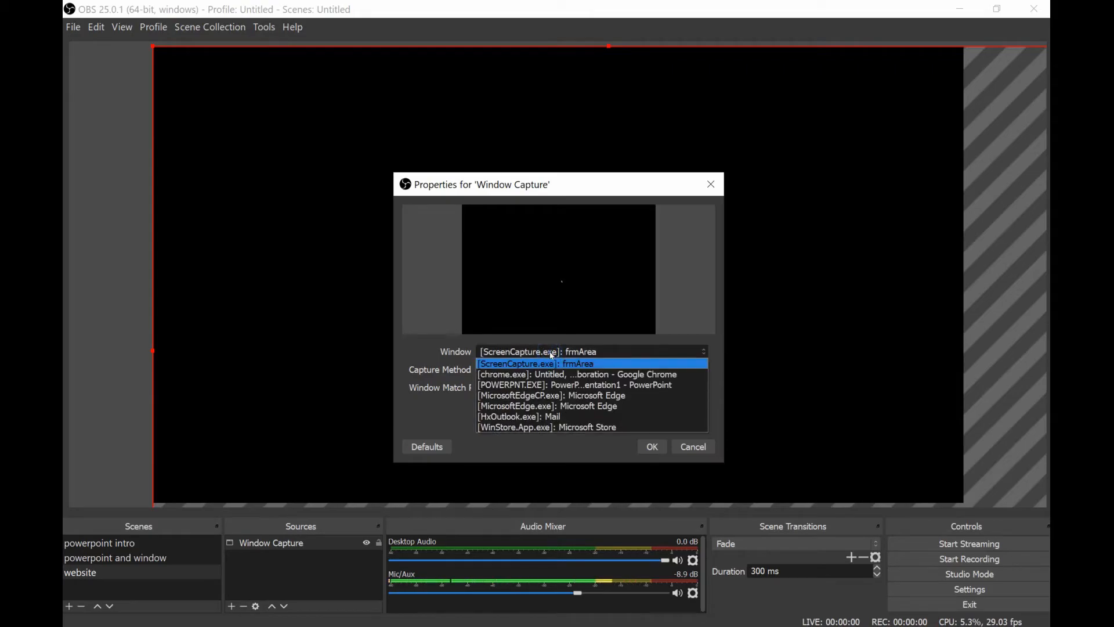
left_click(583, 376)
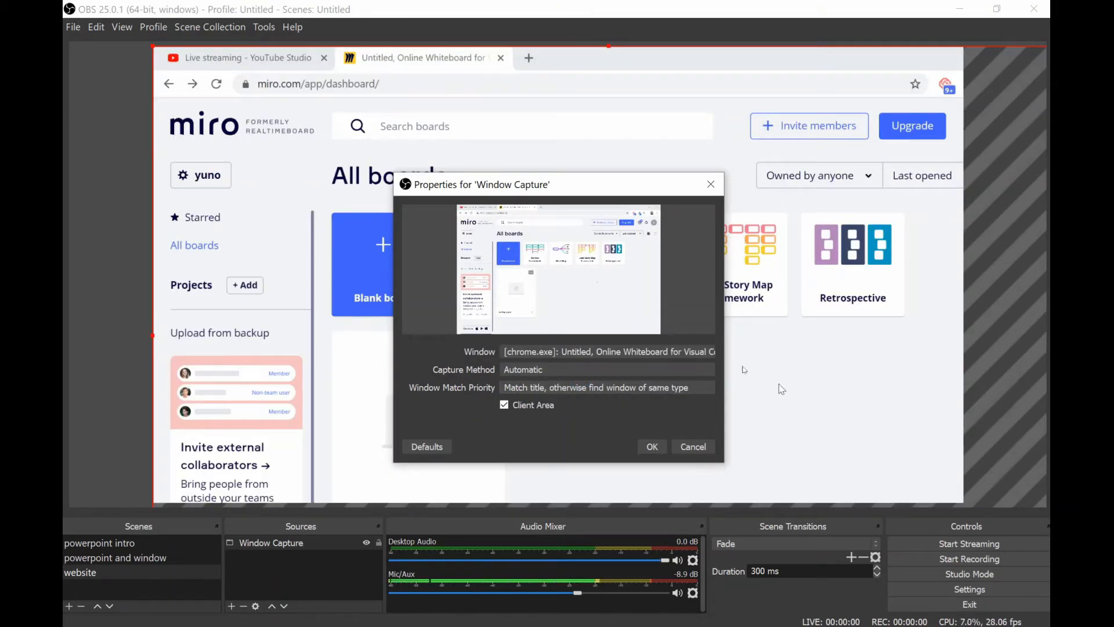
left_click(652, 446)
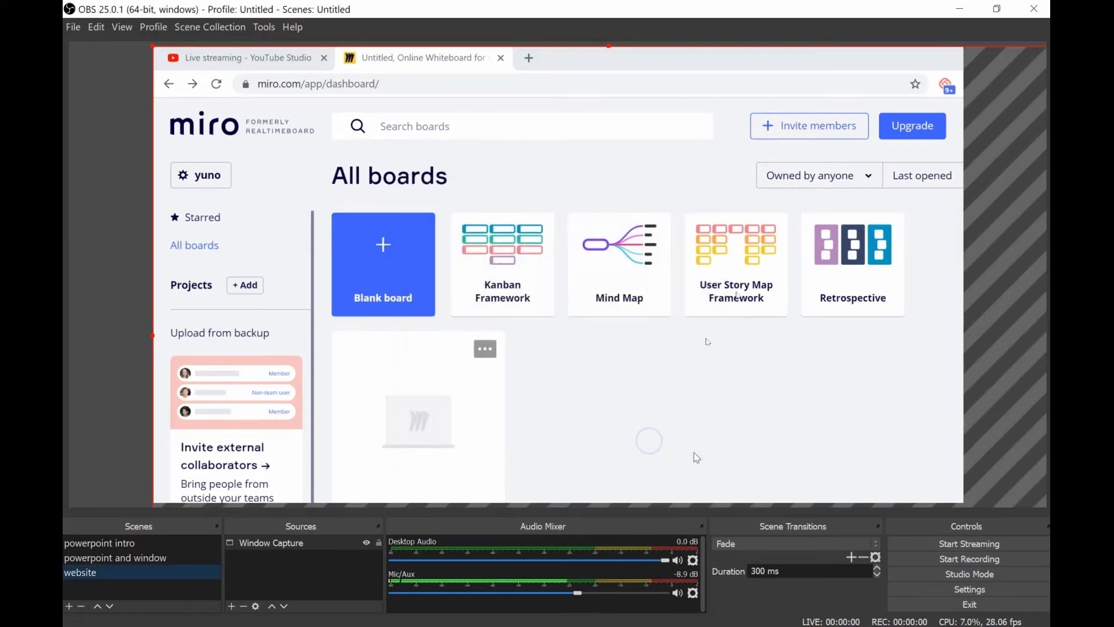
Shrink and reposition the browser capture so the whole window fits the canvas height, centred with narrow black side margins
left_click_drag(712, 320, 745, 364)
left_click_drag(190, 66, 395, 154)
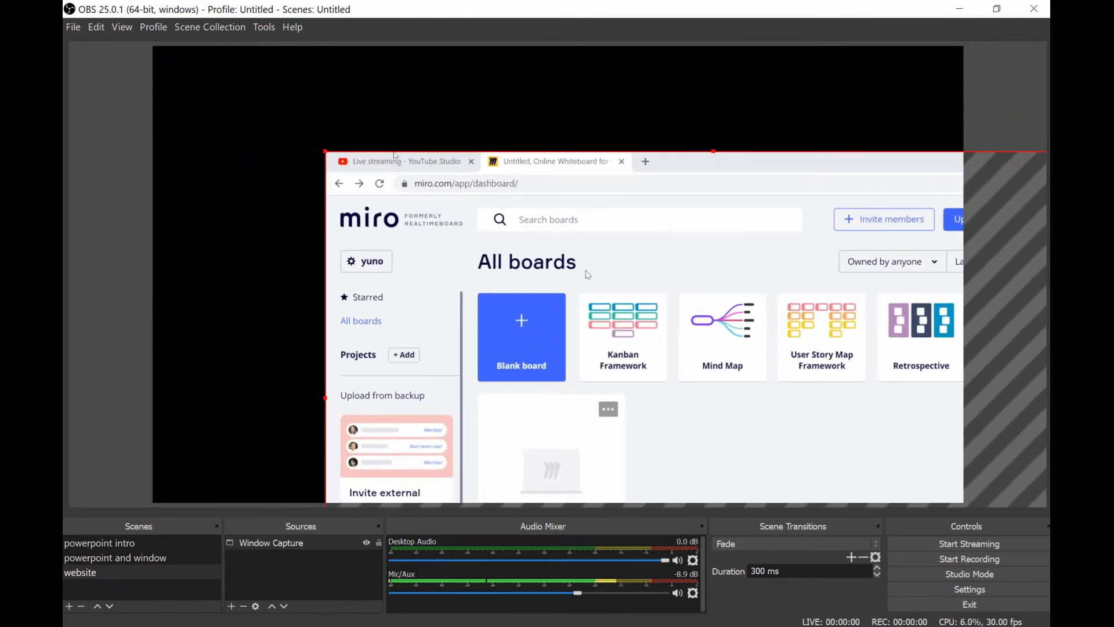
left_click_drag(712, 267, 560, 154)
left_click_drag(188, 45, 230, 81)
left_click_drag(417, 129, 378, 105)
left_click_drag(183, 46, 205, 60)
left_click_drag(463, 159, 460, 136)
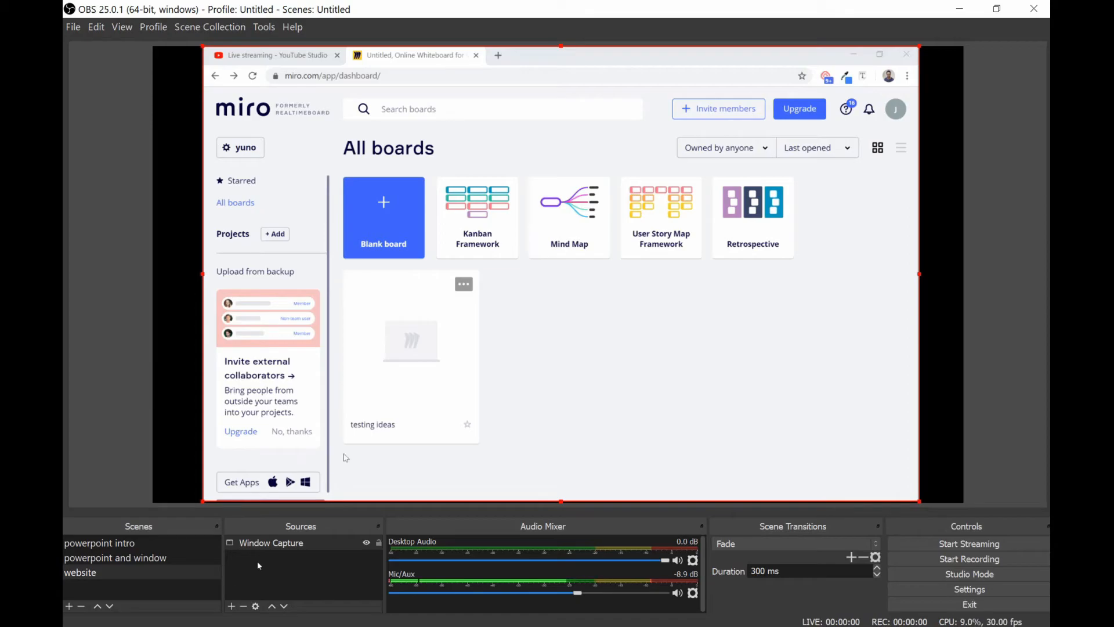
Copy the webcam source from the "powerpoint and window" scene and paste it as a reference into the "website" scene
left_click(181, 558)
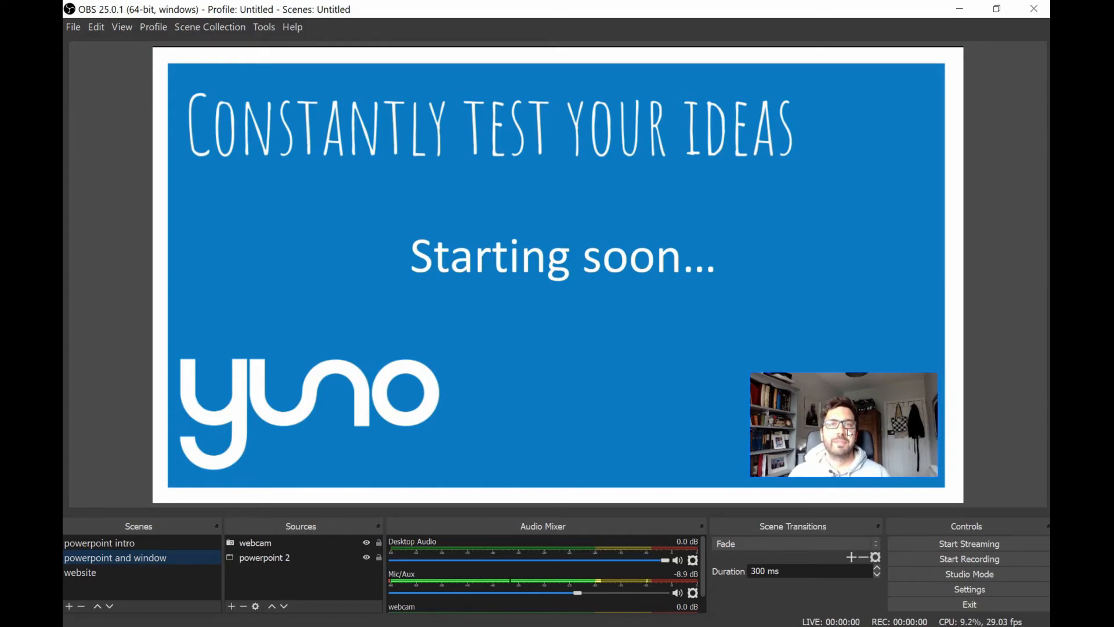
right_click(282, 543)
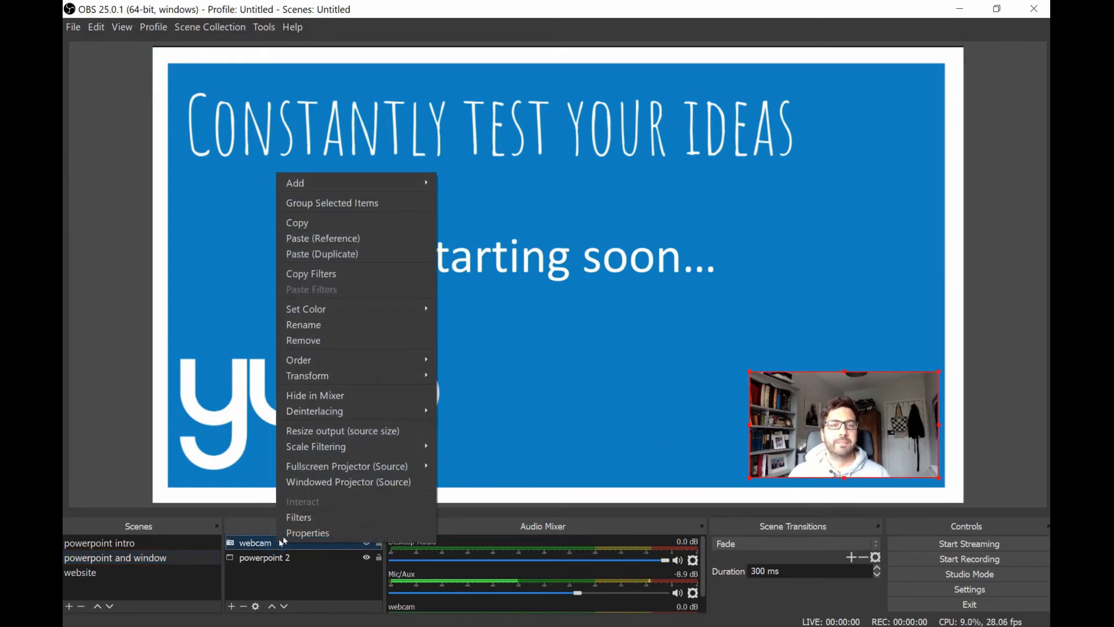
left_click(346, 225)
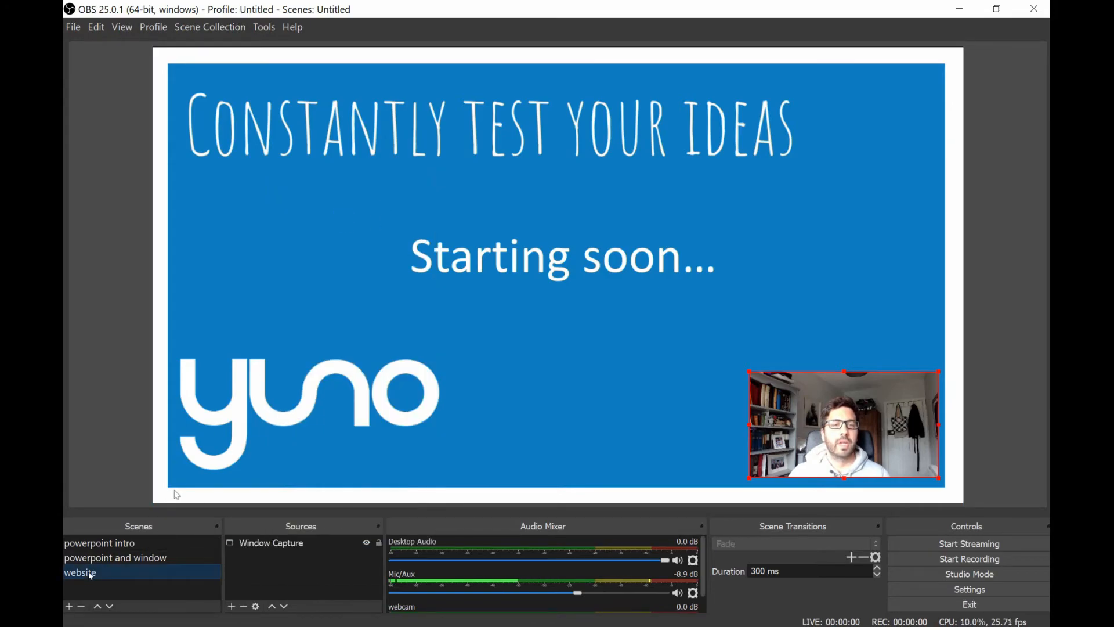
left_click(86, 574)
right_click(281, 568)
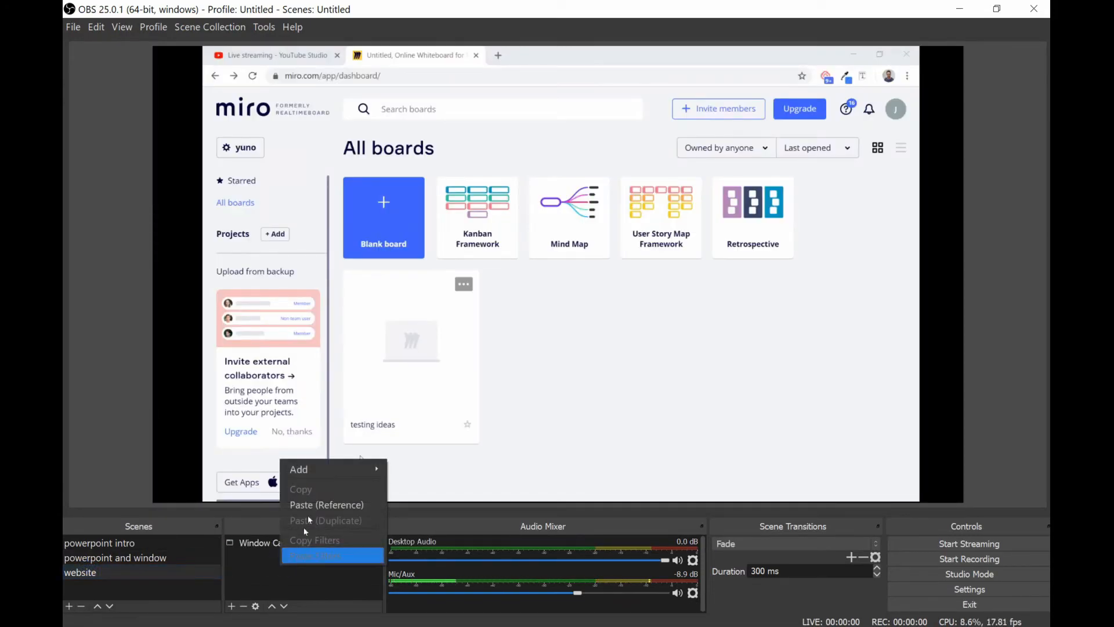
left_click(319, 505)
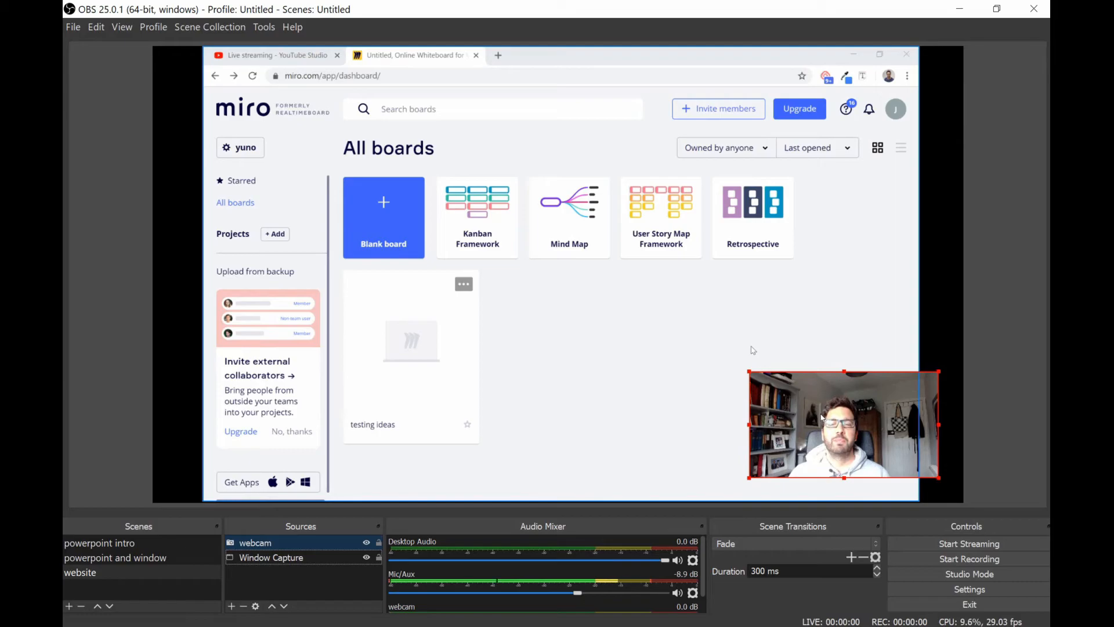
Select the "powerpoint intro" scene, then assign Ctrl+Alt+N as the hotkey for switching to the "website" scene and save the settings
left_click(149, 541)
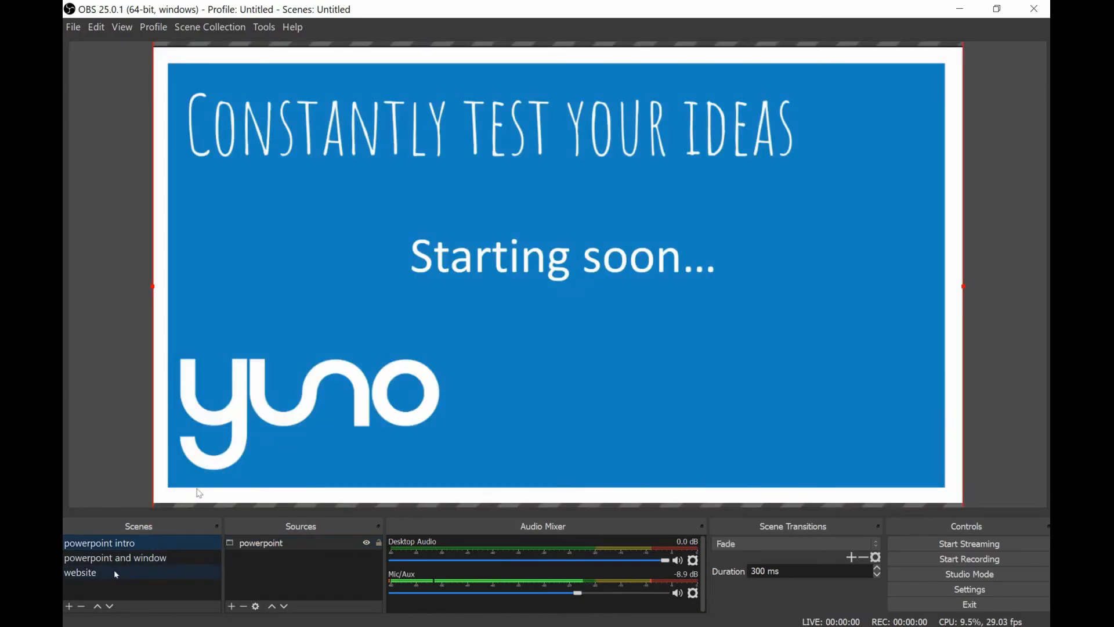
left_click(77, 26)
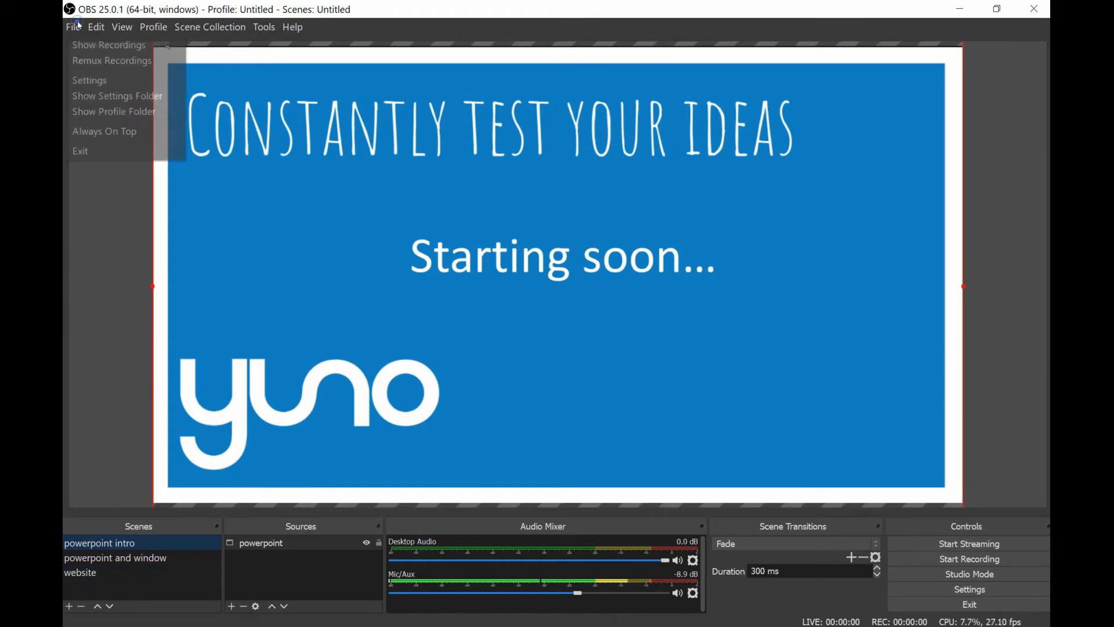
left_click(90, 80)
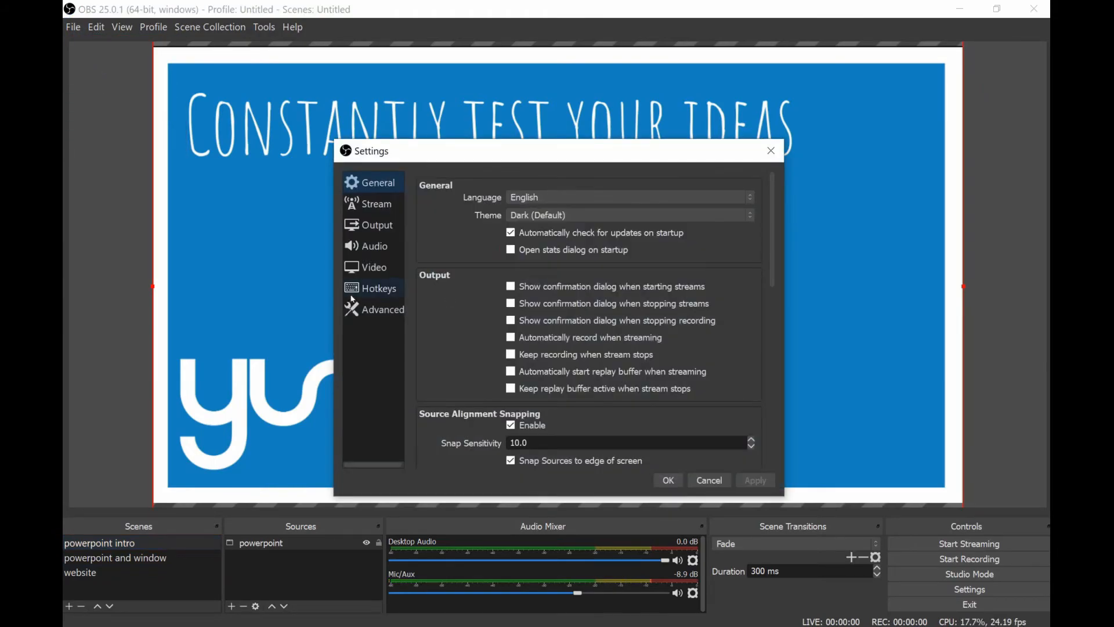
left_click(377, 289)
scroll(592, 319, "down", 10)
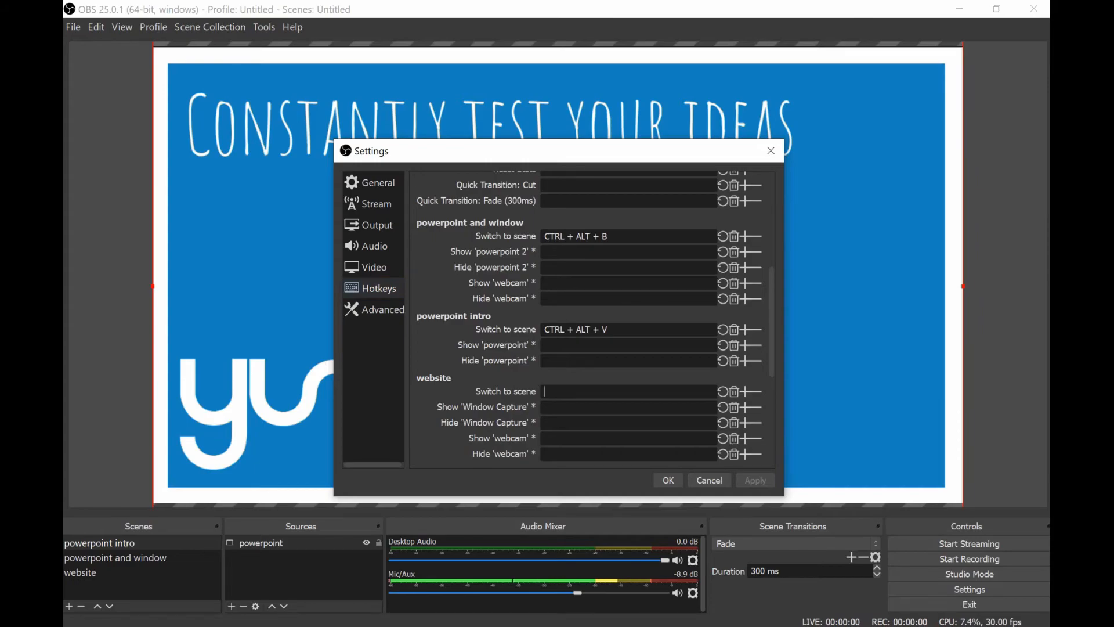
key("ctrl+alt+n")
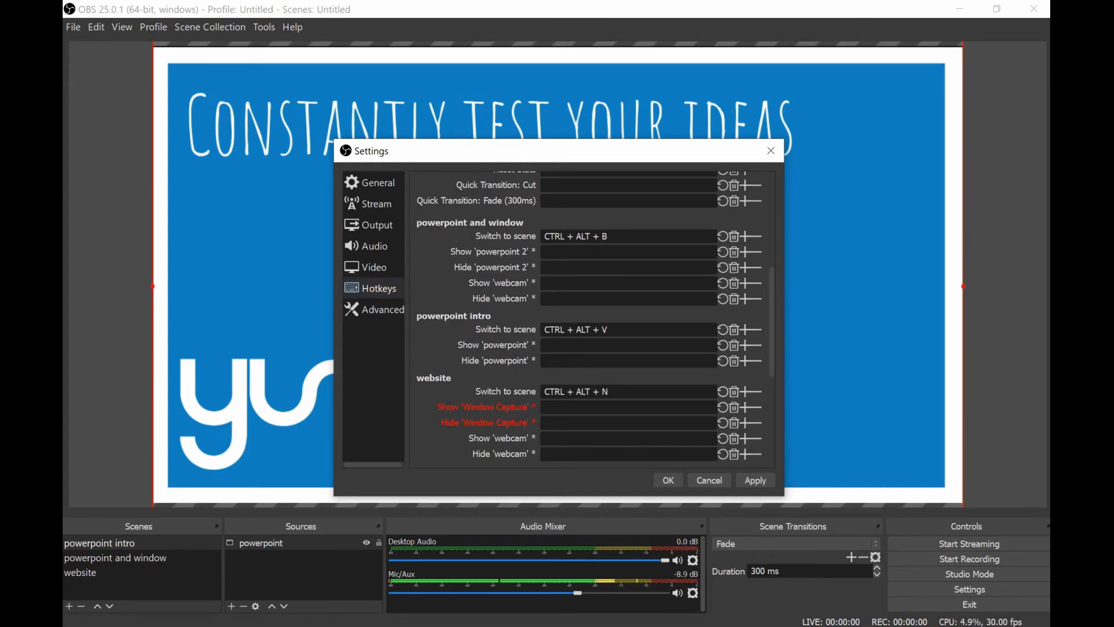
left_click(754, 480)
left_click(669, 480)
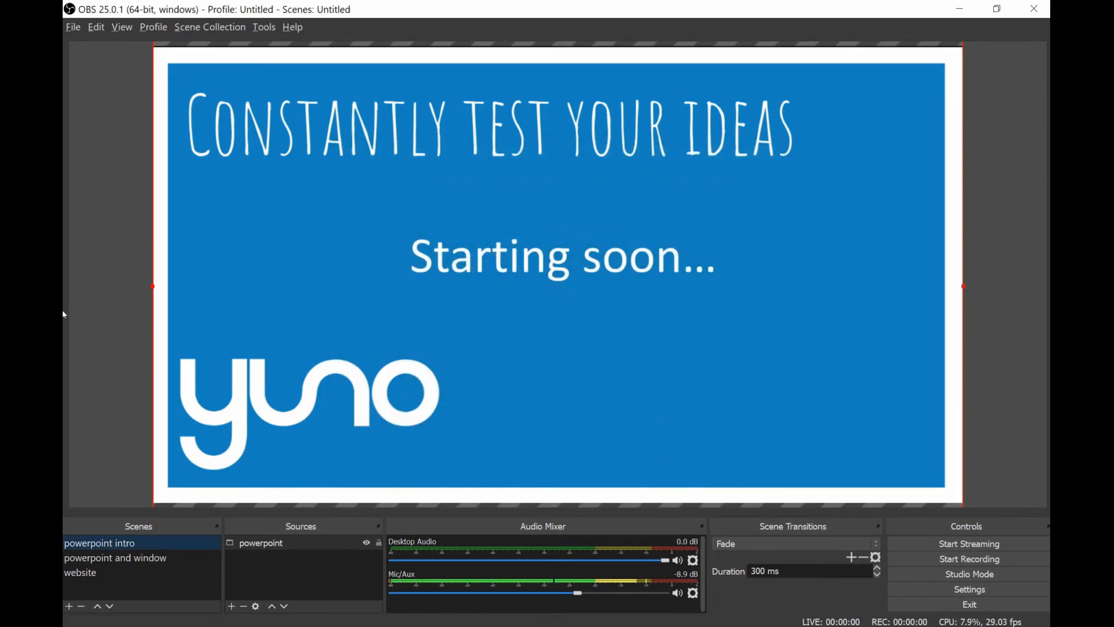
Test the scene hotkeys by switching to "powerpoint and window", then "website", and back to "powerpoint intro"
key("2")
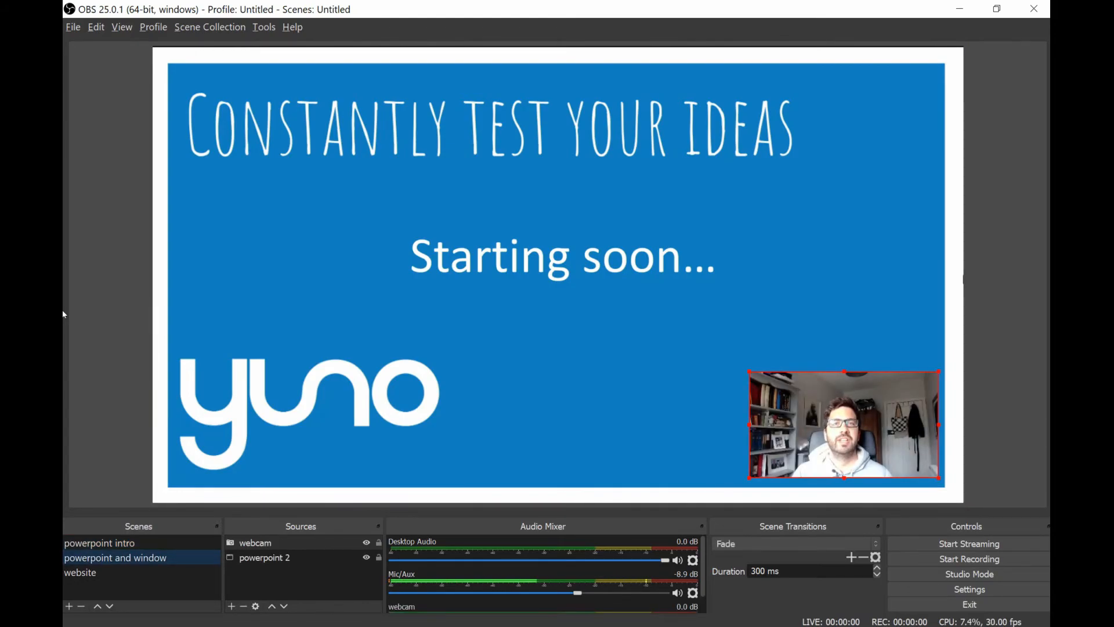
key("3")
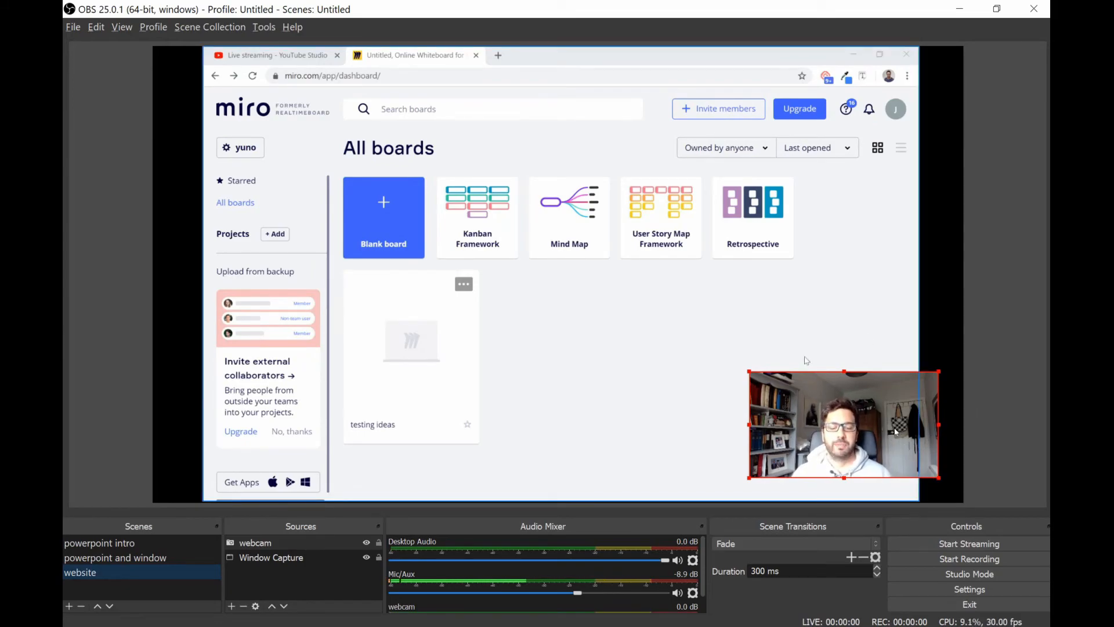
key("alt+1")
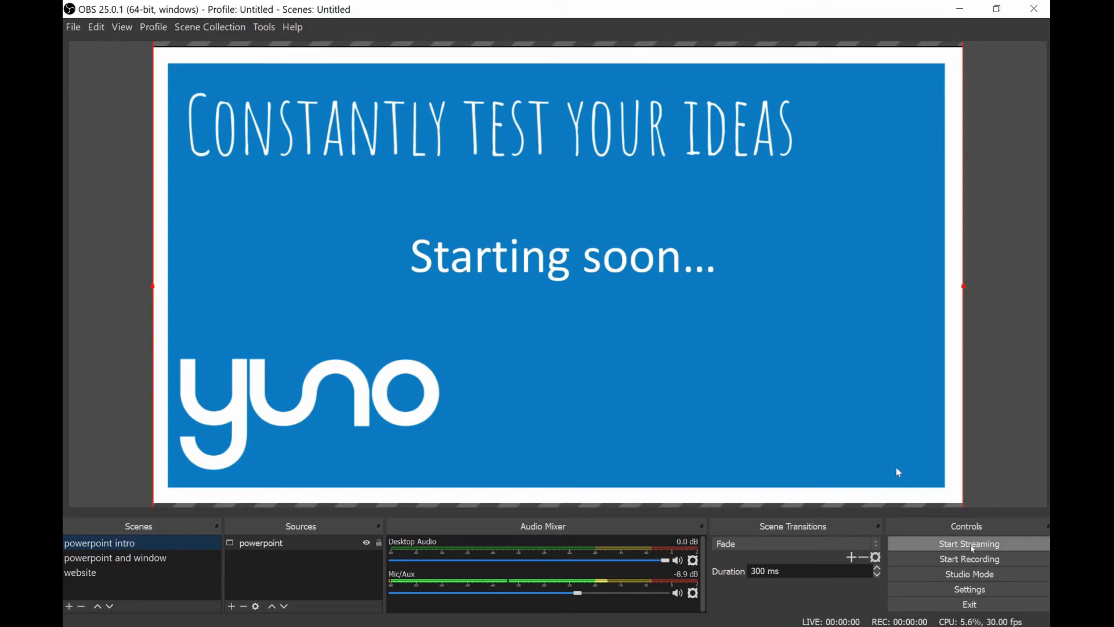
Start streaming with the "powerpoint intro" scene and switch to the YouTube Studio live dashboard in Chrome
left_click(973, 548)
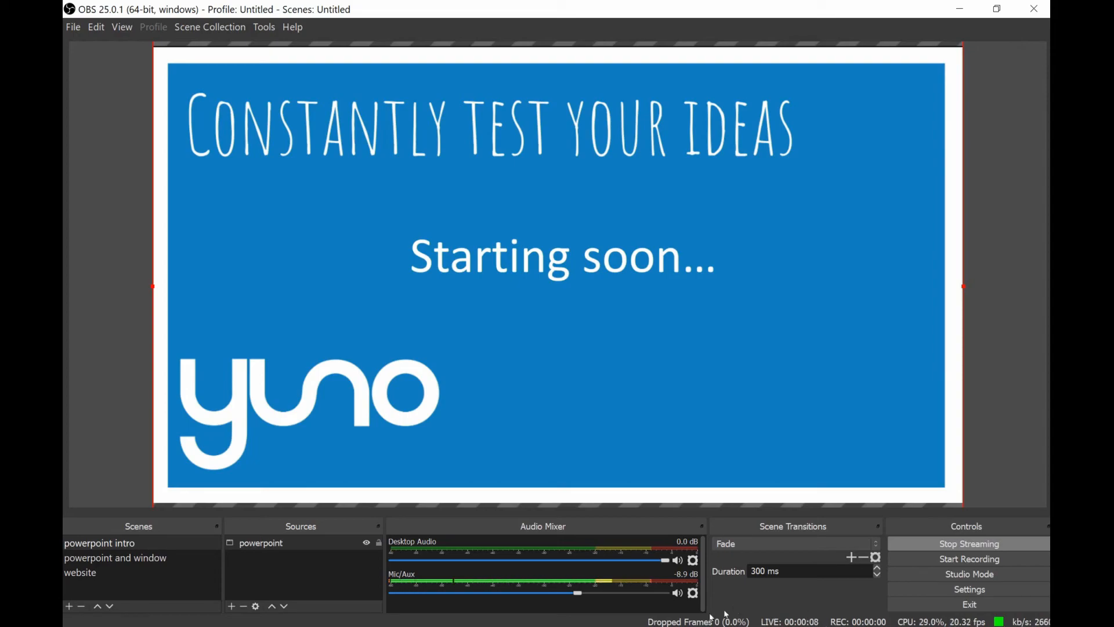
key("alt+Tab")
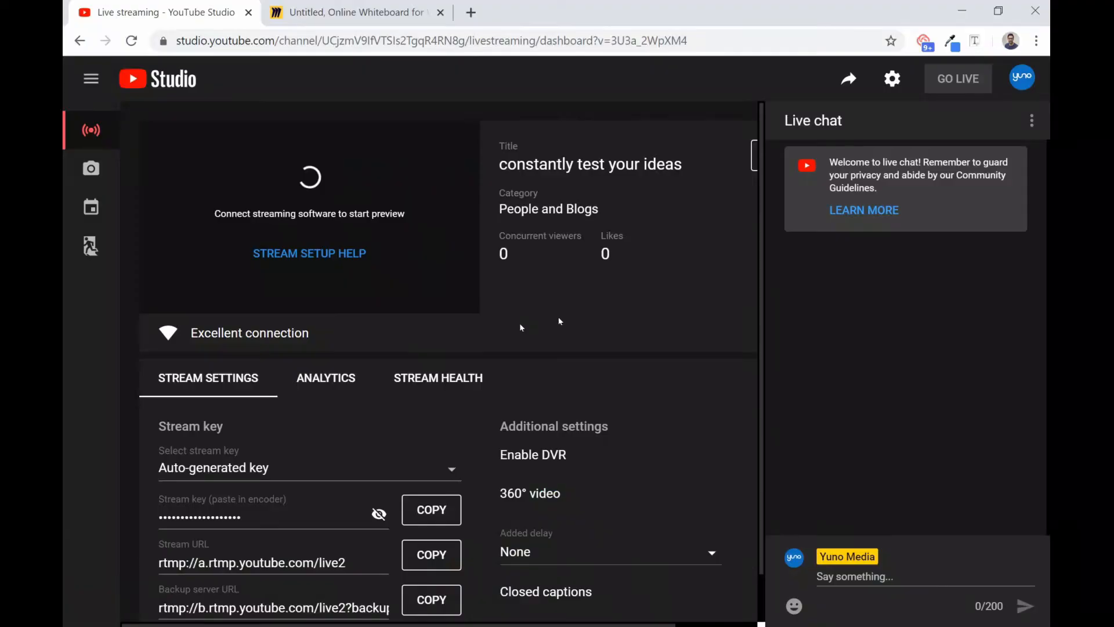